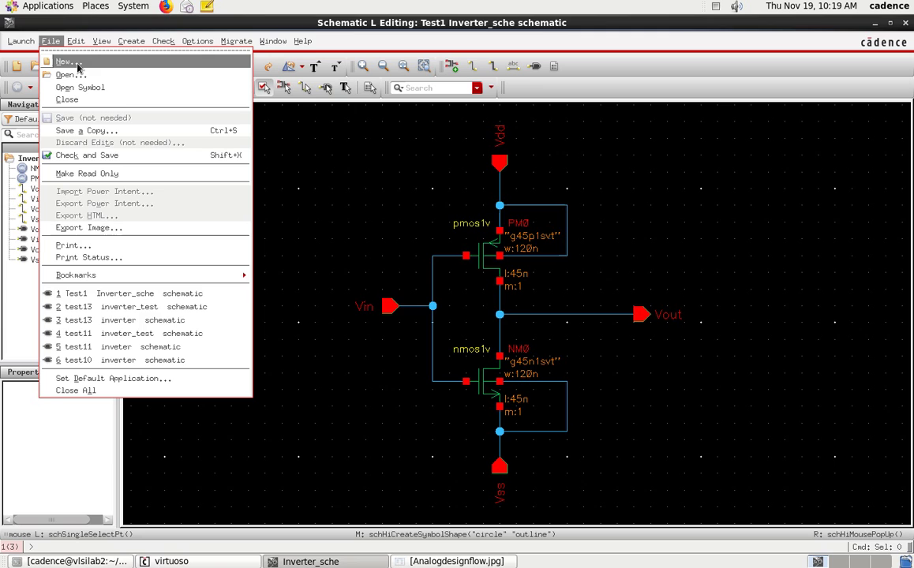
Create a new schematic cellview named Inverter_test in the Test1 library
left_click(78, 63)
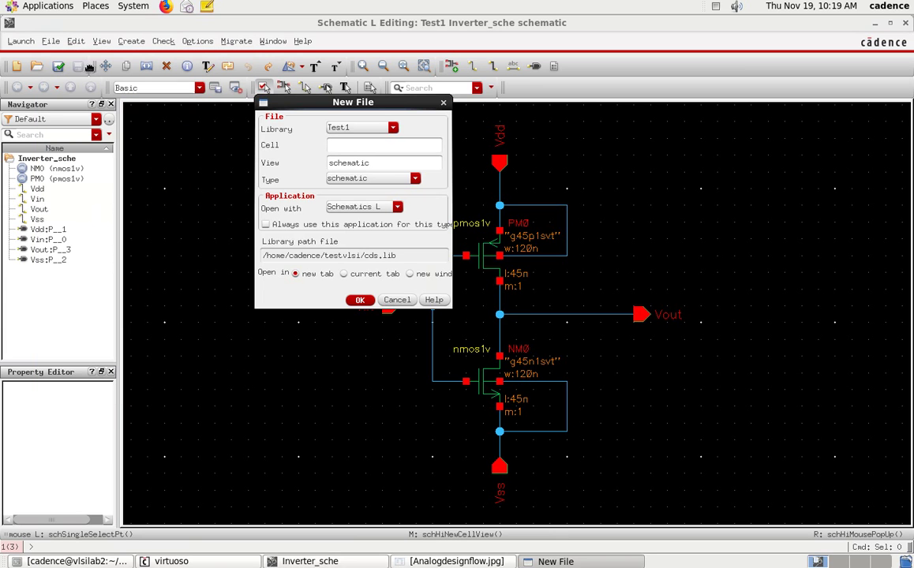
left_click_drag(290, 103, 293, 140)
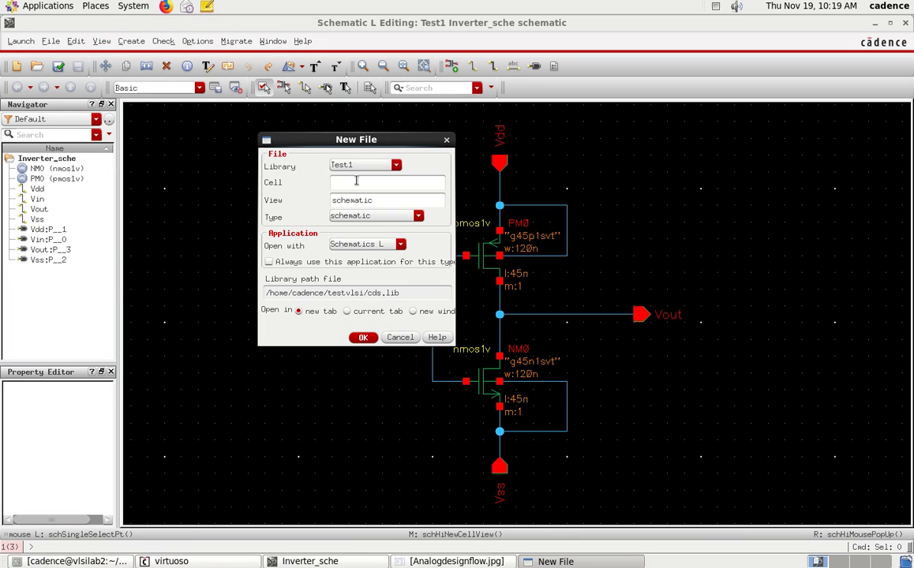
type("Inverter_test")
left_click(362, 337)
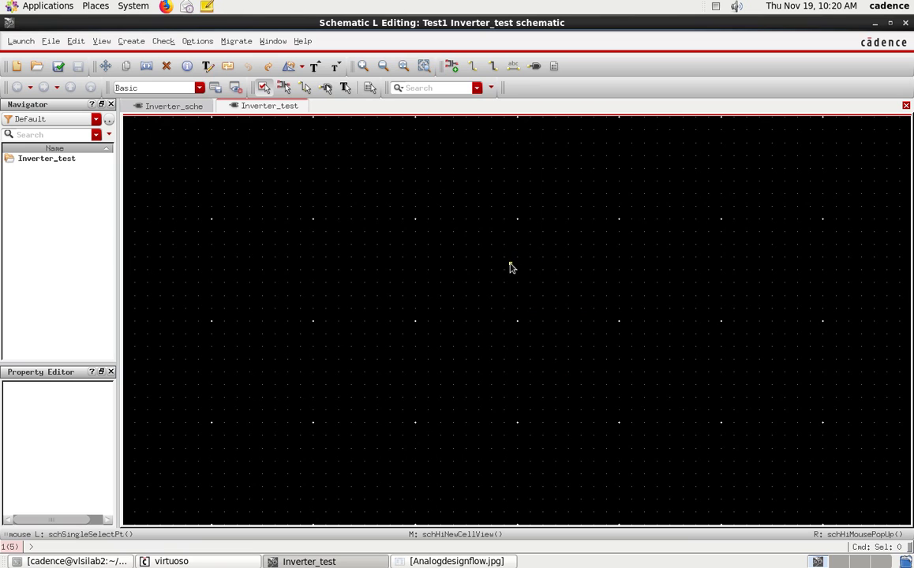
left_click(163, 108)
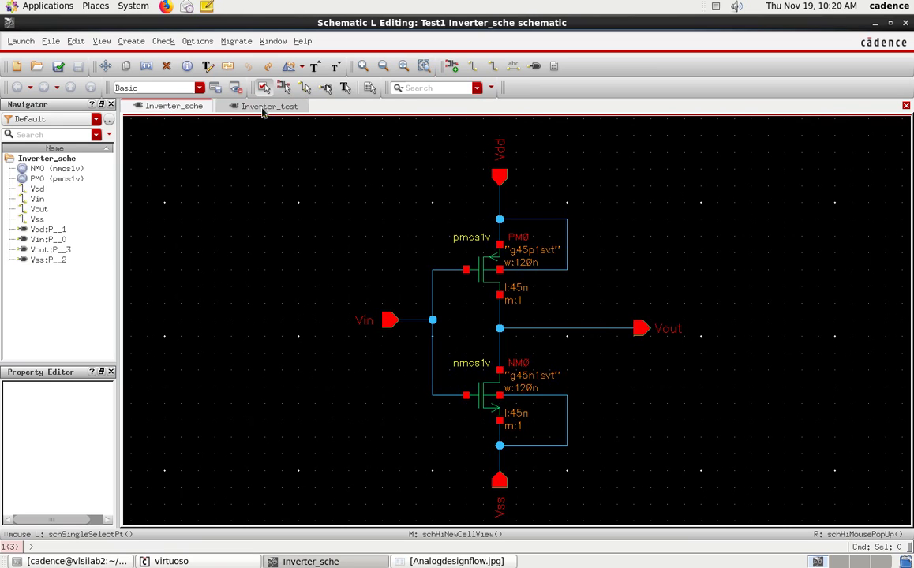
left_click(255, 103)
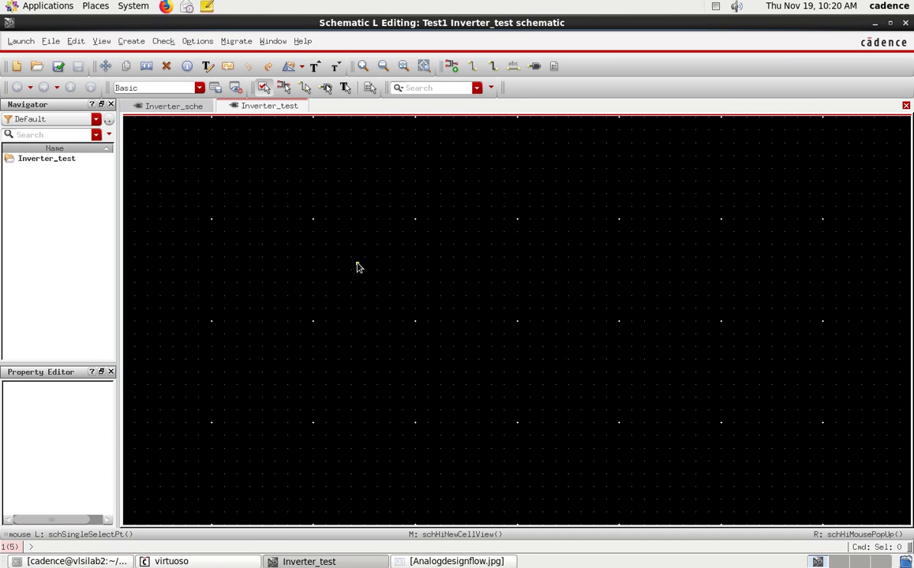
left_click(167, 105)
left_click(267, 106)
key("s")
Place one instance of the Inverter_sche symbol from the Test1 library near the middle of the Inverter_test schematic
left_click(137, 45)
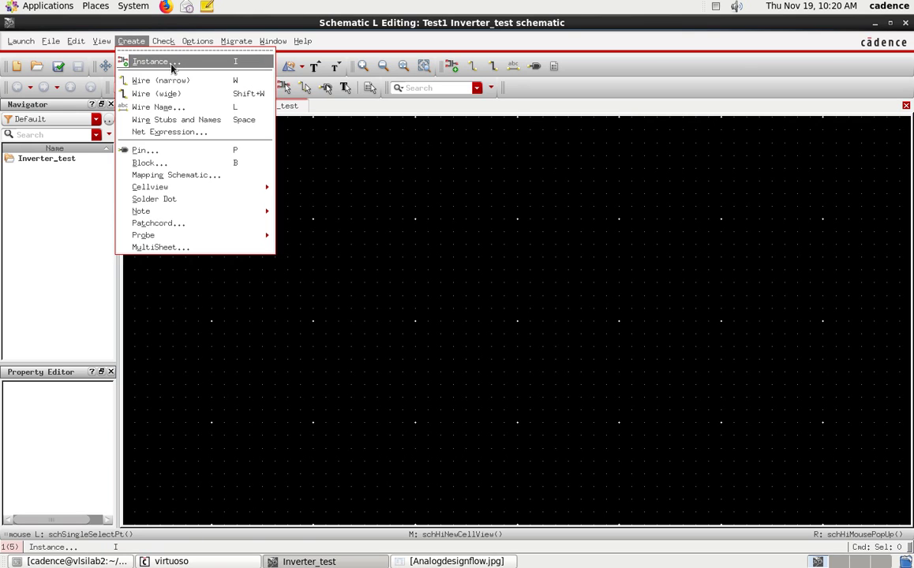
left_click(172, 68)
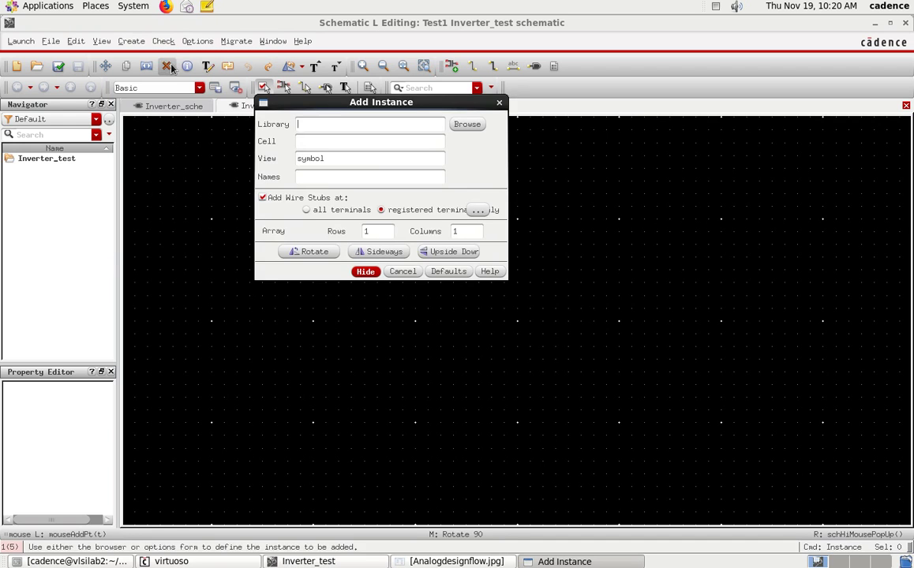
left_click_drag(380, 109, 415, 186)
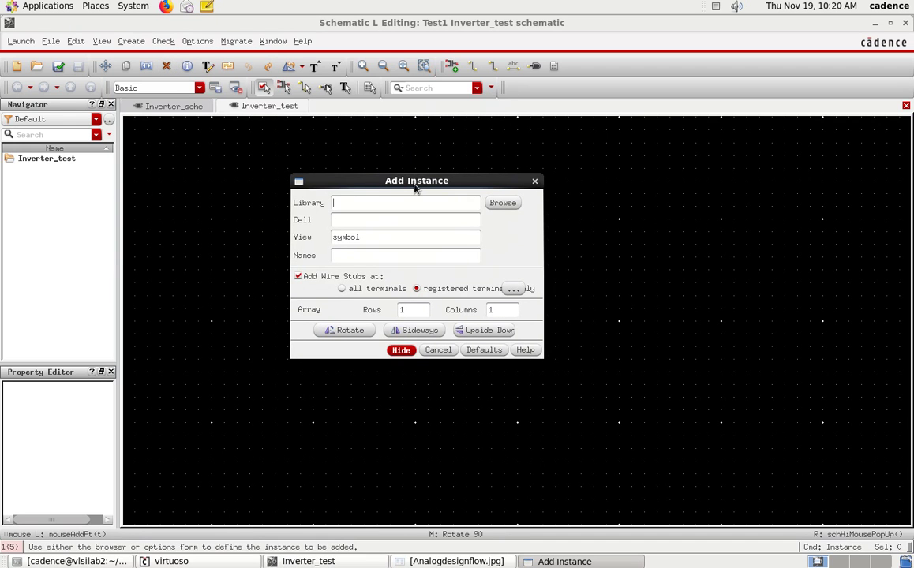
left_click(501, 203)
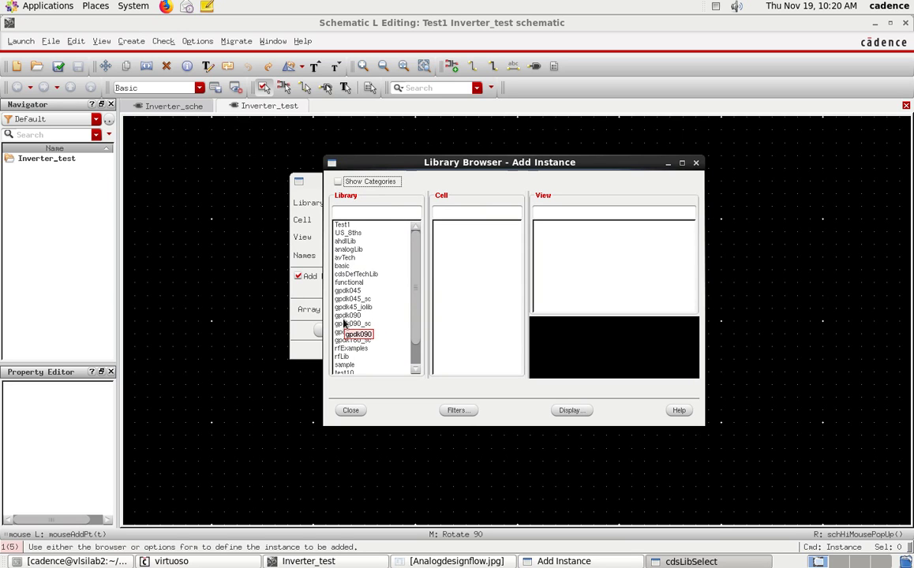
left_click(344, 225)
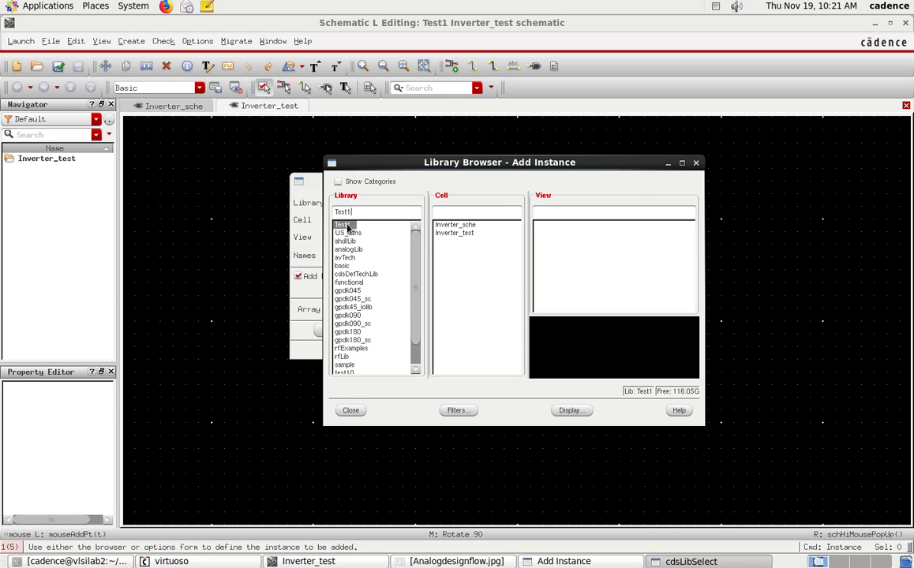
left_click(466, 226)
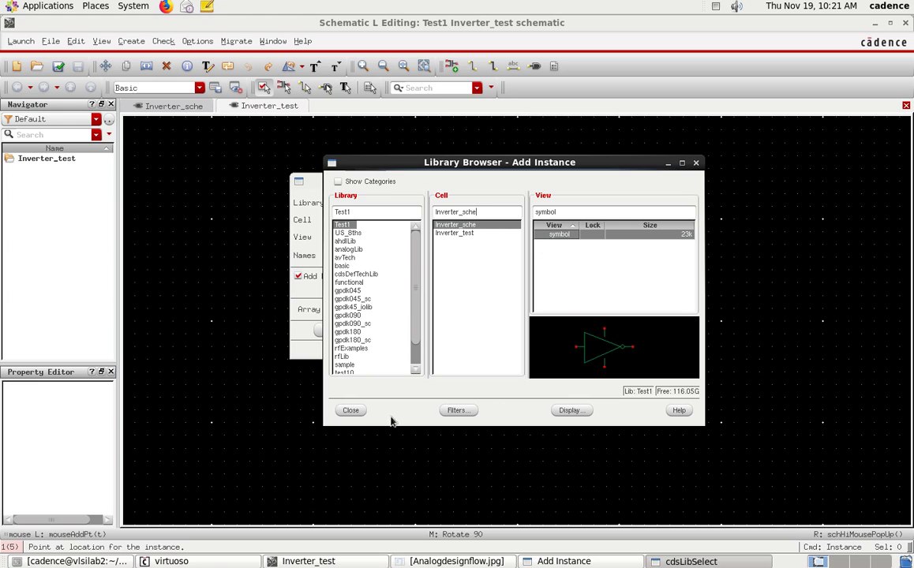
left_click(350, 410)
left_click(400, 352)
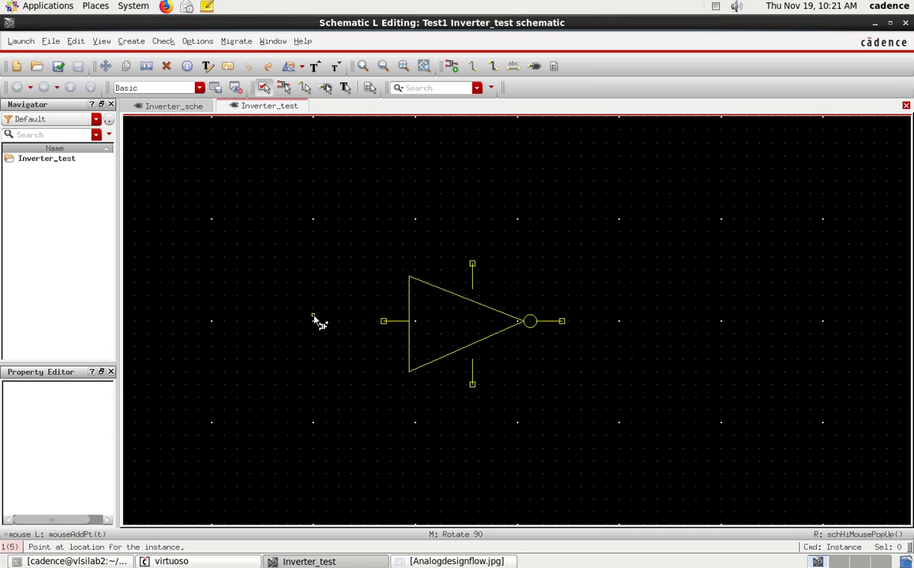
left_click(314, 316)
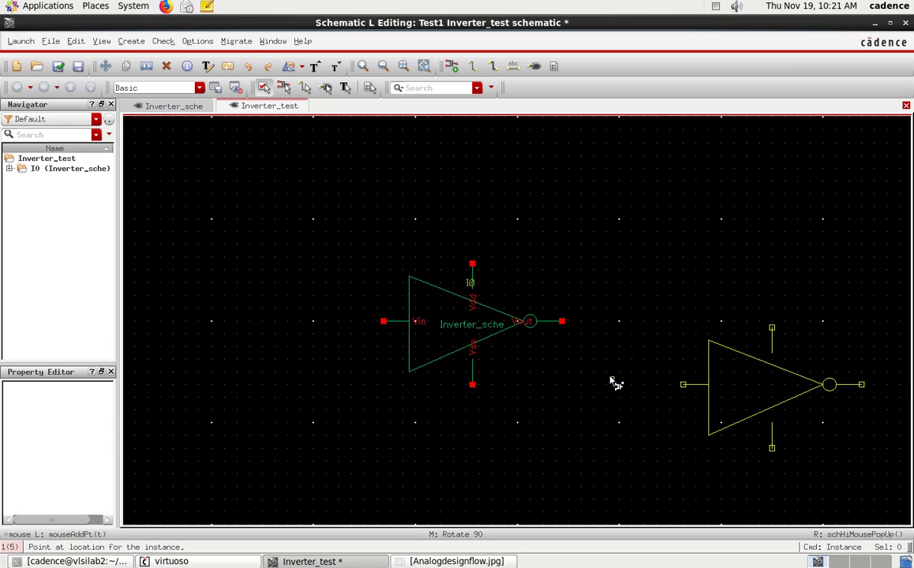
key("Escape")
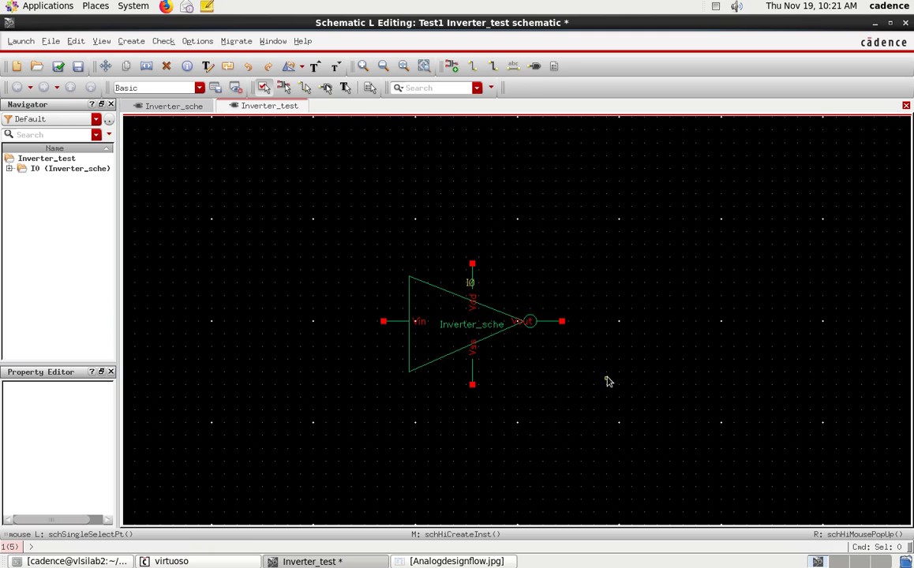
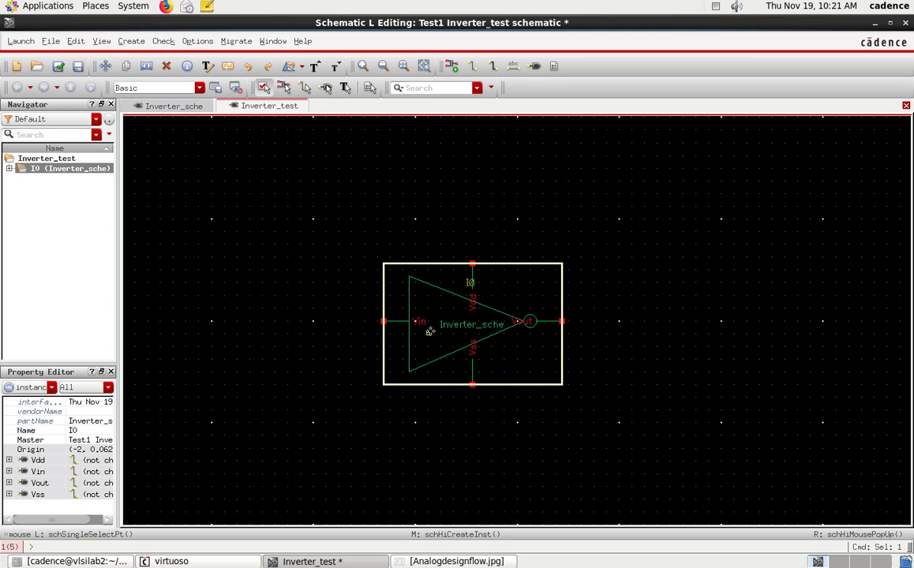
Preview the schematic view underlying the inverter instance in the Descend options without entering it
right_click(430, 335)
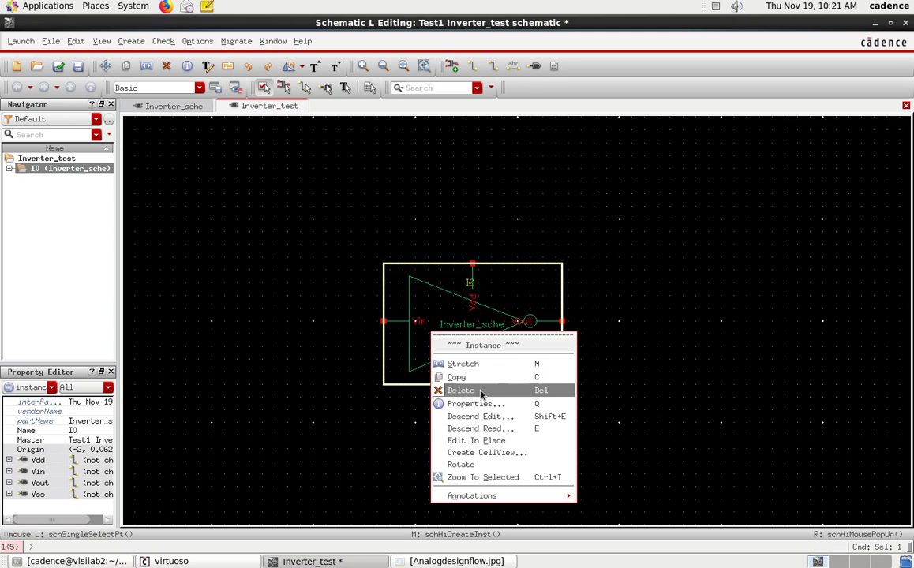
left_click(498, 434)
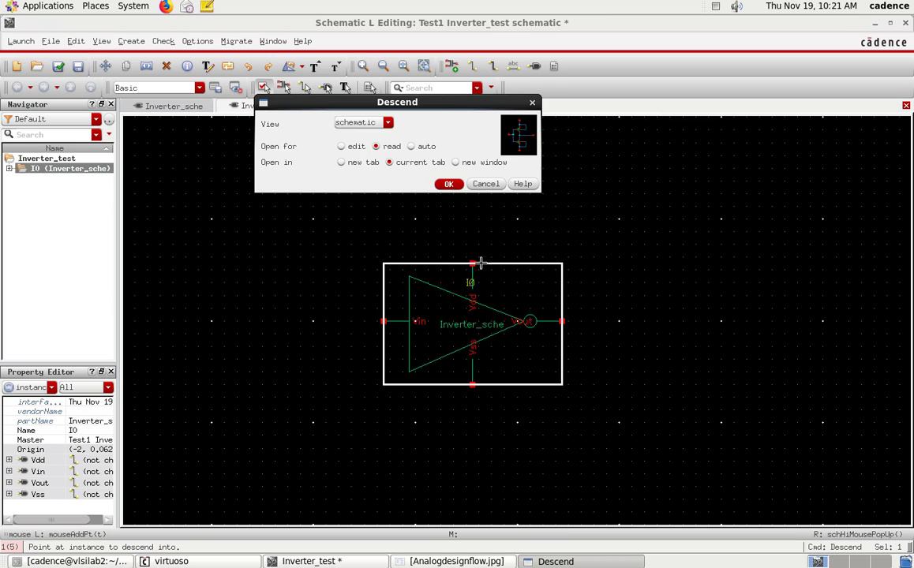
left_click_drag(488, 105, 509, 173)
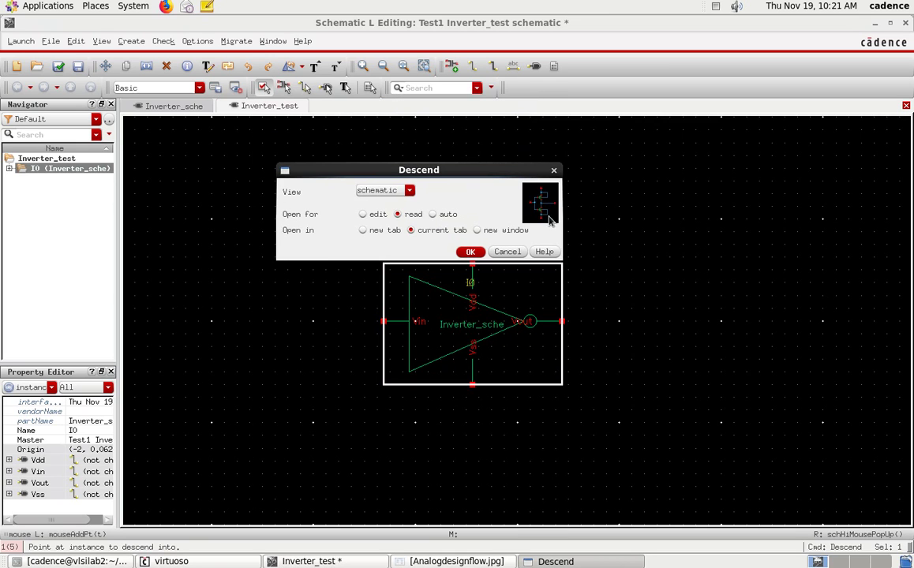
mouse_move(544, 217)
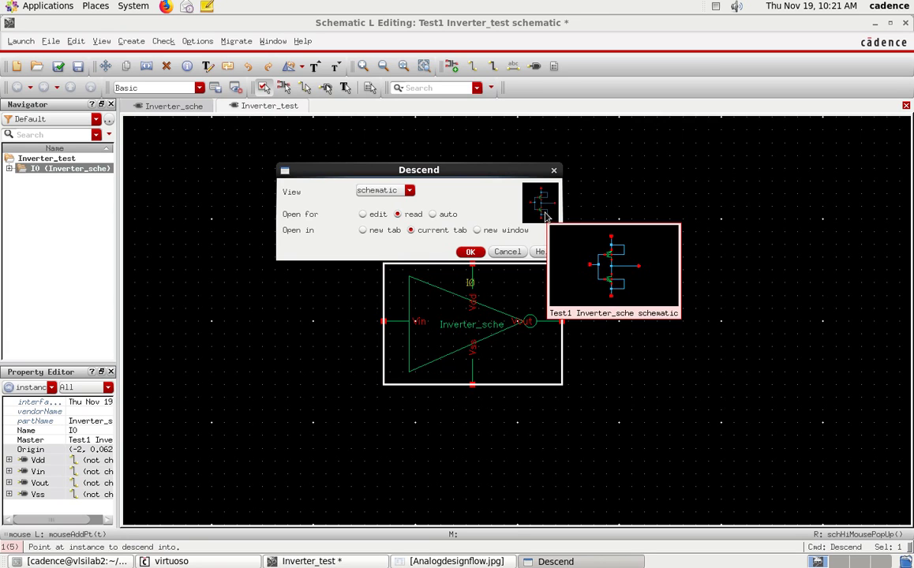
left_click(513, 252)
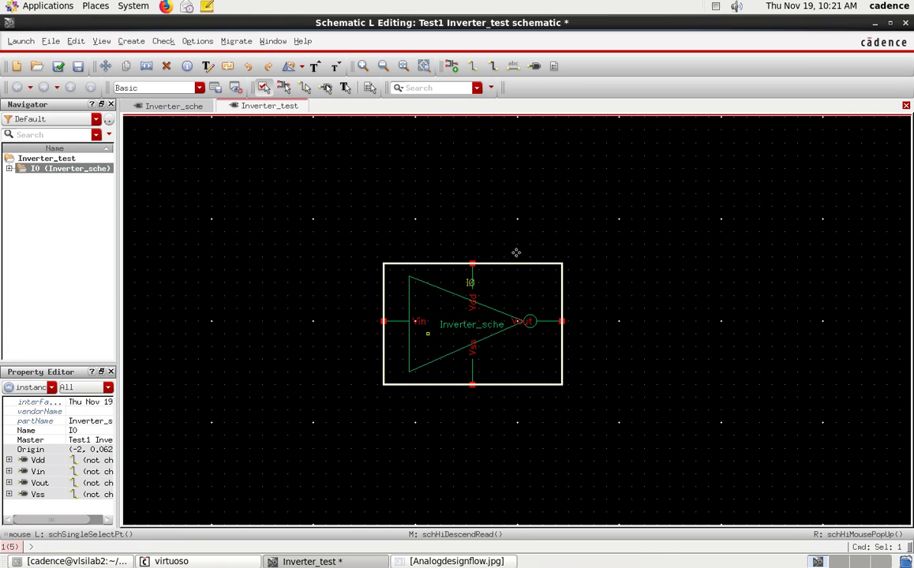
left_click(599, 385)
left_click(485, 357)
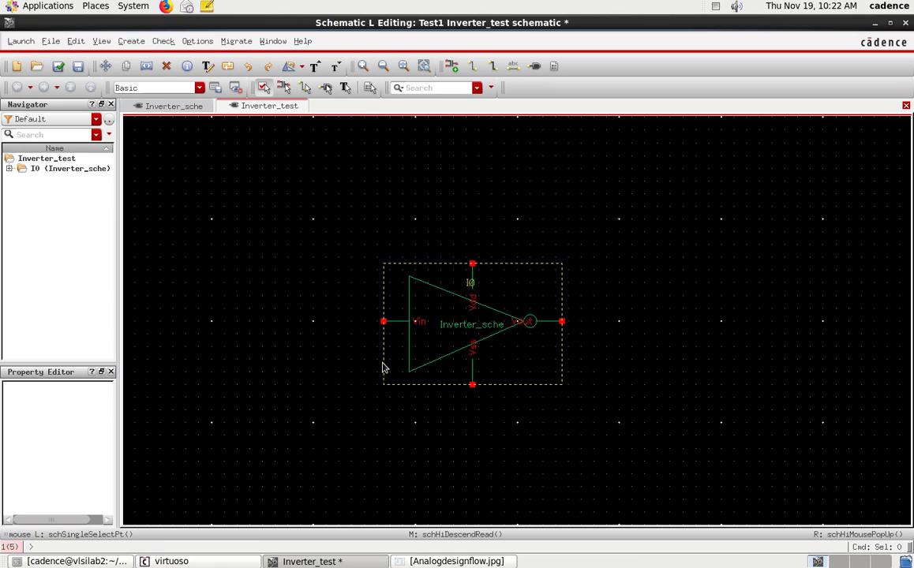
left_click(467, 444)
key("s")
key("c")
Choose the symbol view of the vdc cell from analogLib as the instance to add
left_click(133, 42)
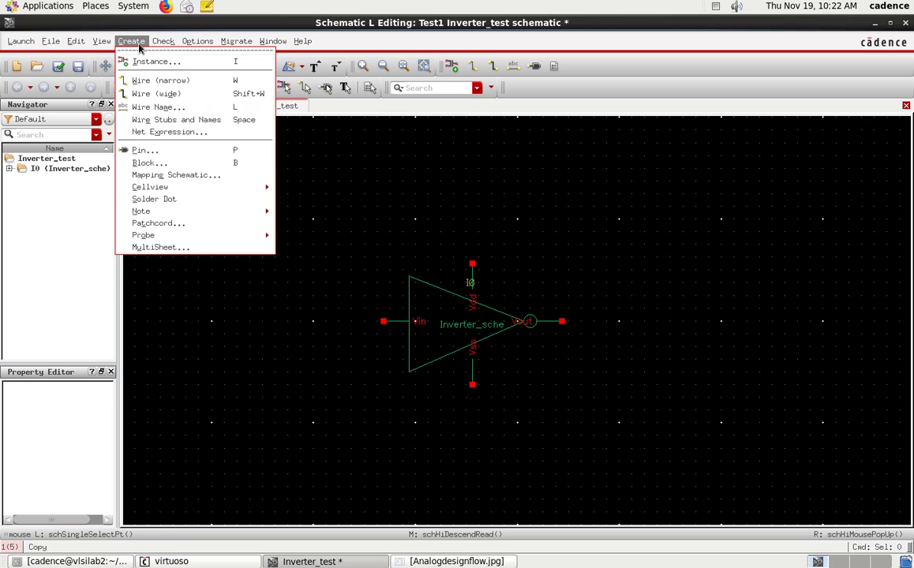
left_click(180, 61)
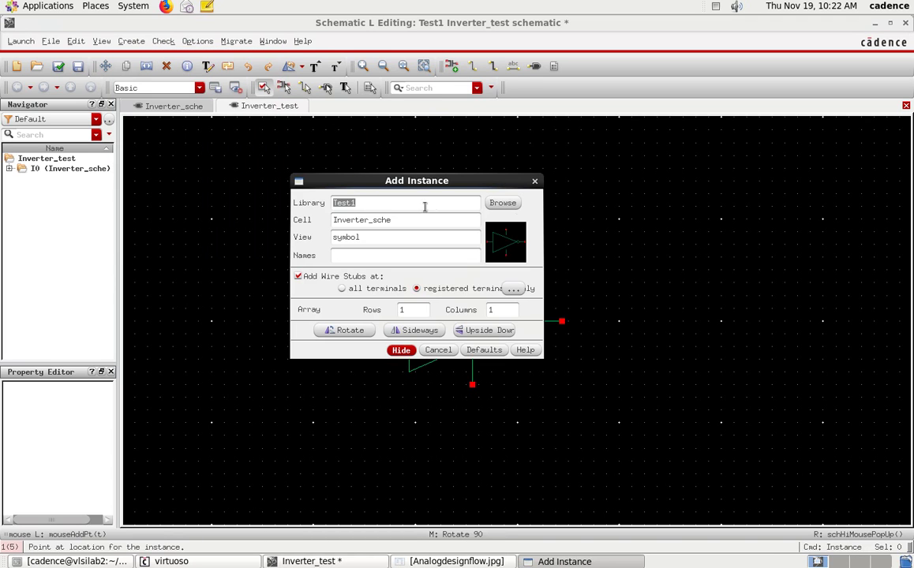
left_click(509, 205)
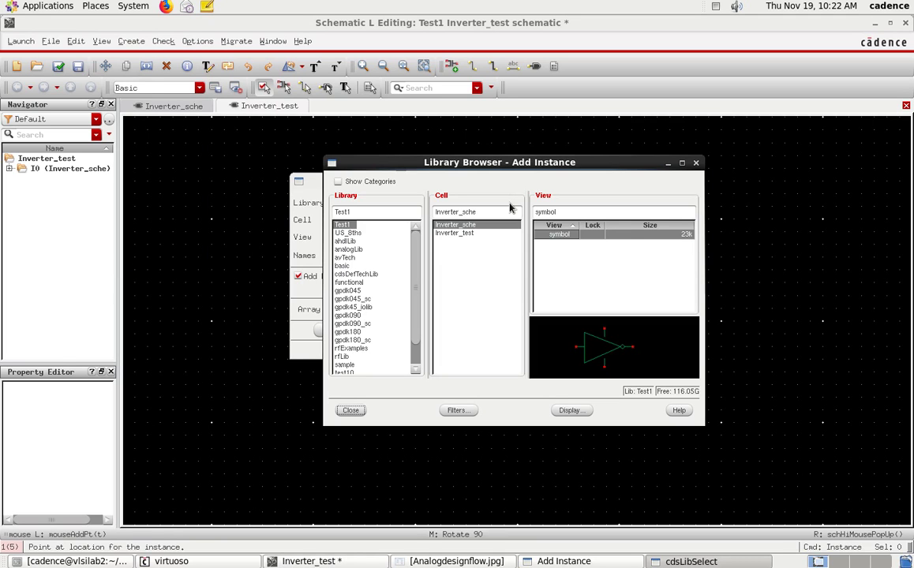
left_click(356, 250)
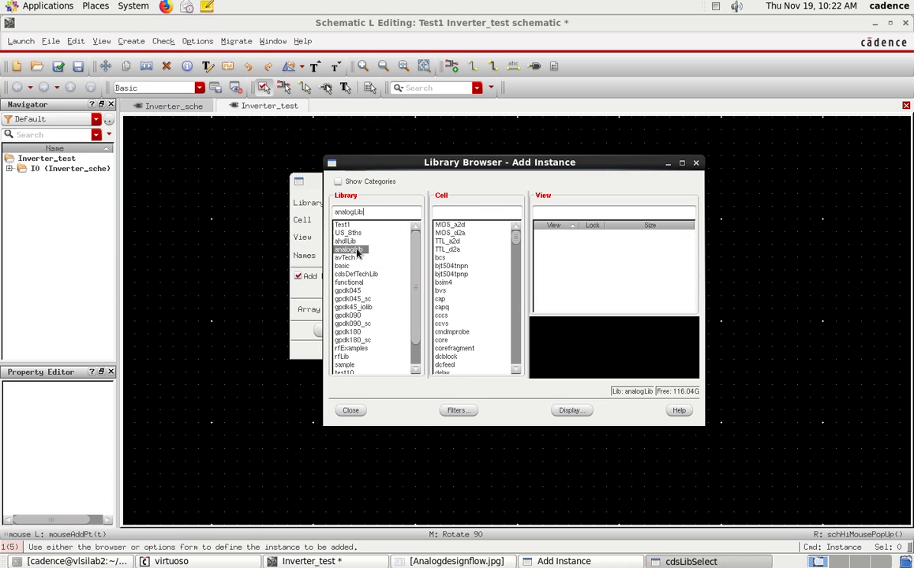
left_click_drag(359, 160, 344, 169)
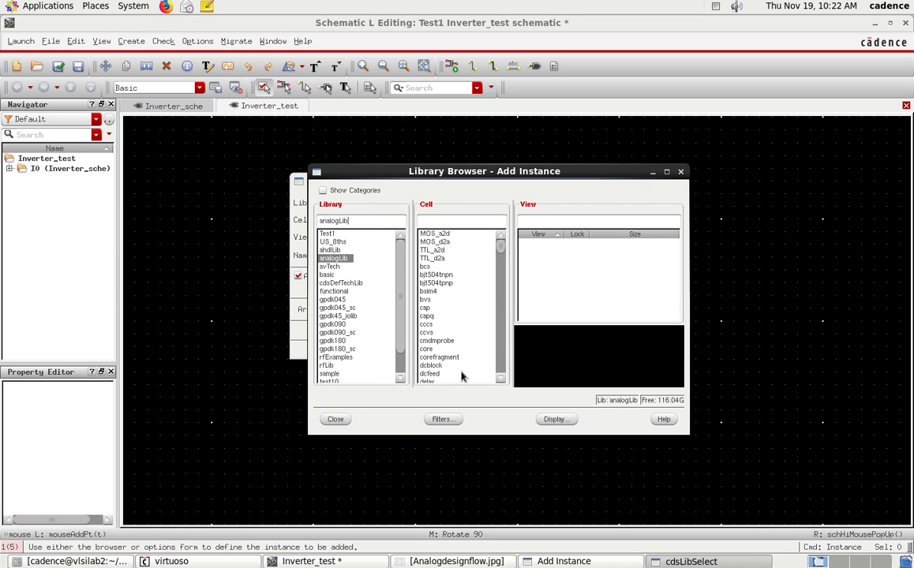
left_click(456, 222)
type("vdc")
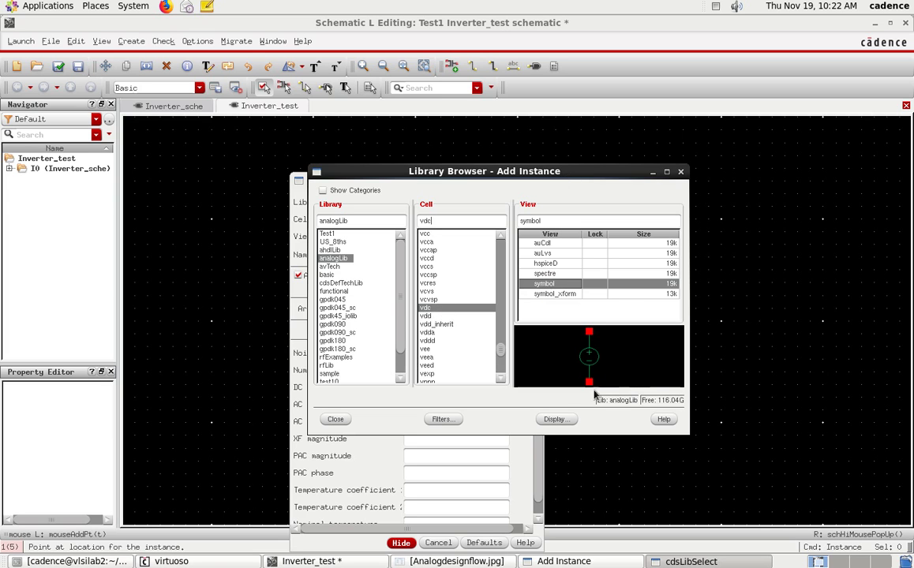
left_click(342, 421)
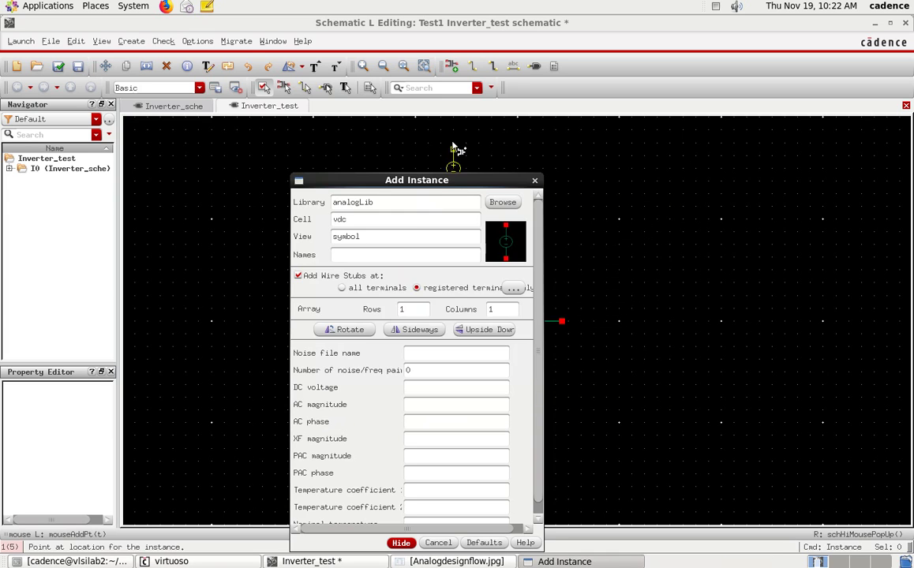
Set the DC voltage of the vdc source to 1.1 V and hide the instance form
left_click_drag(462, 180, 562, 124)
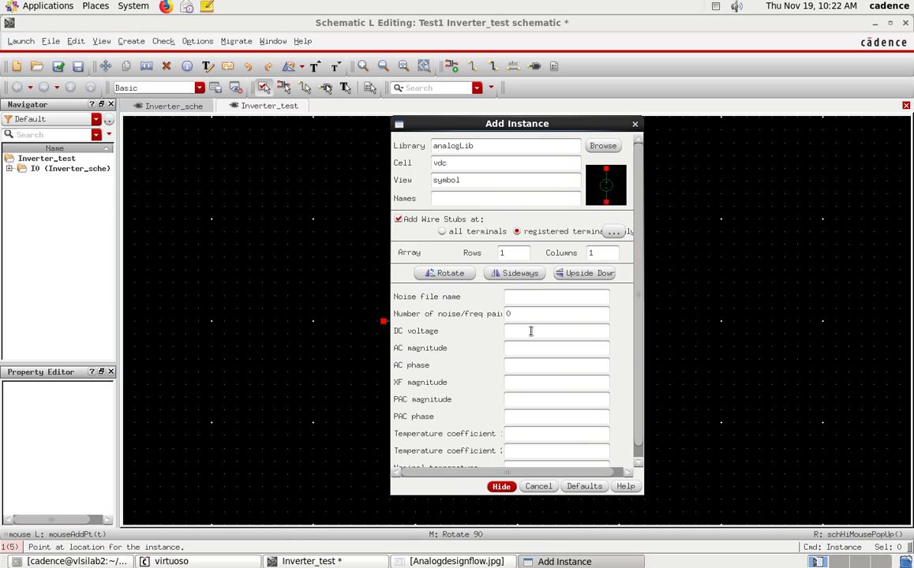
type("1.1")
type("V")
scroll(517, 342, "down", 1)
scroll(519, 344, "up", 1)
left_click(518, 340)
left_click(501, 486)
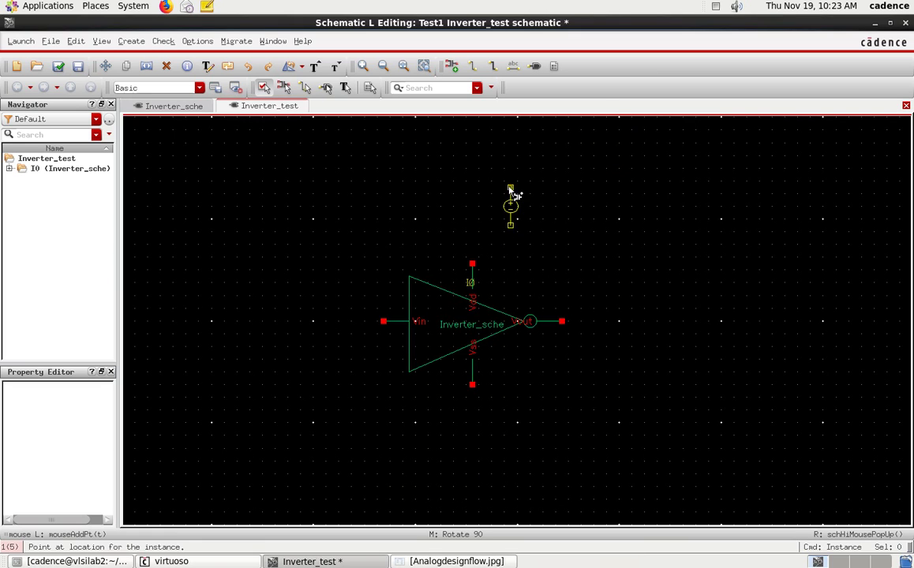
Place the vdc source above the inverter symbol and shift it slightly higher
left_click(505, 182)
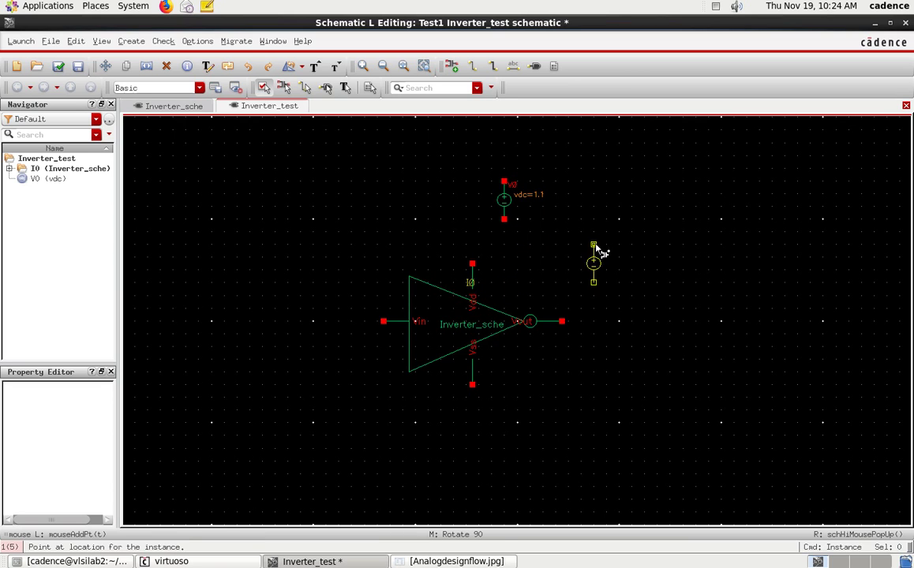
key("Escape")
left_click_drag(484, 173, 525, 255)
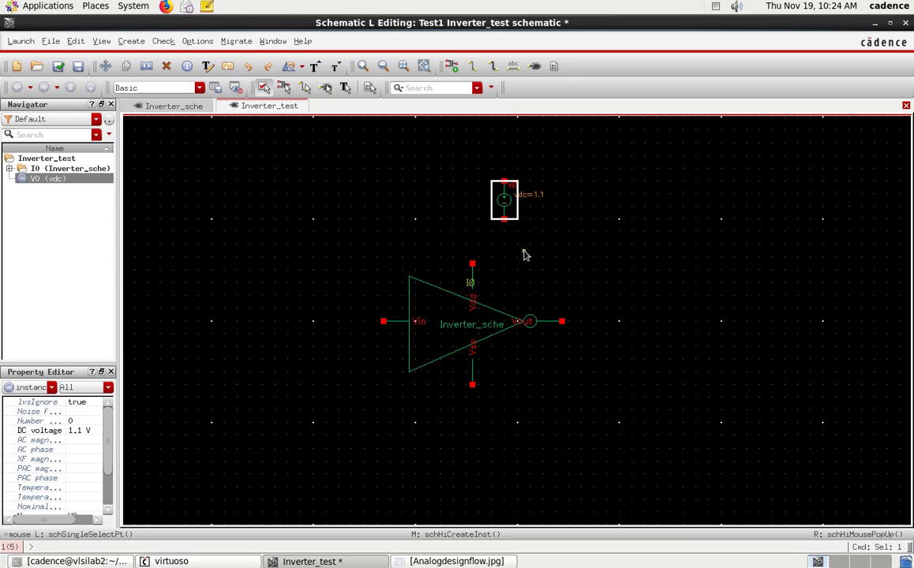
left_click_drag(504, 200, 505, 181)
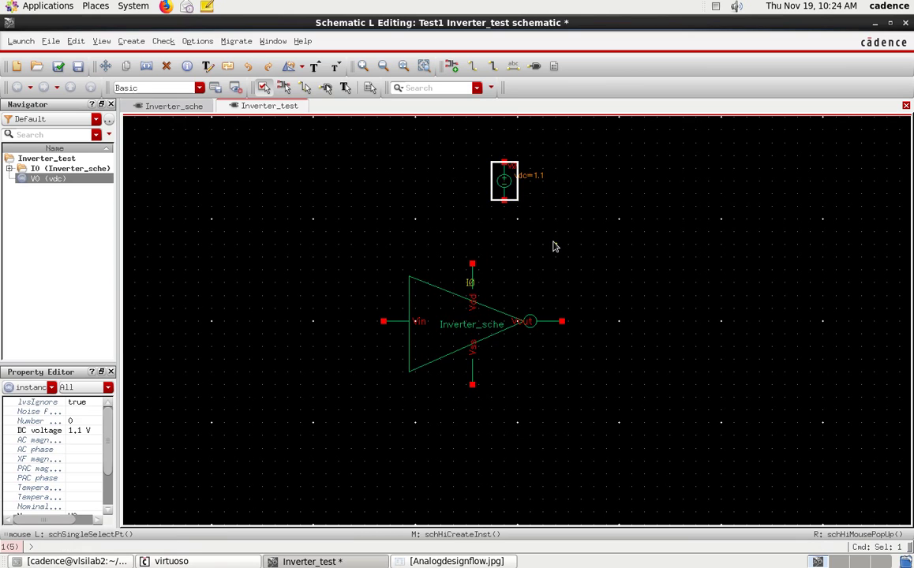
left_click(553, 246)
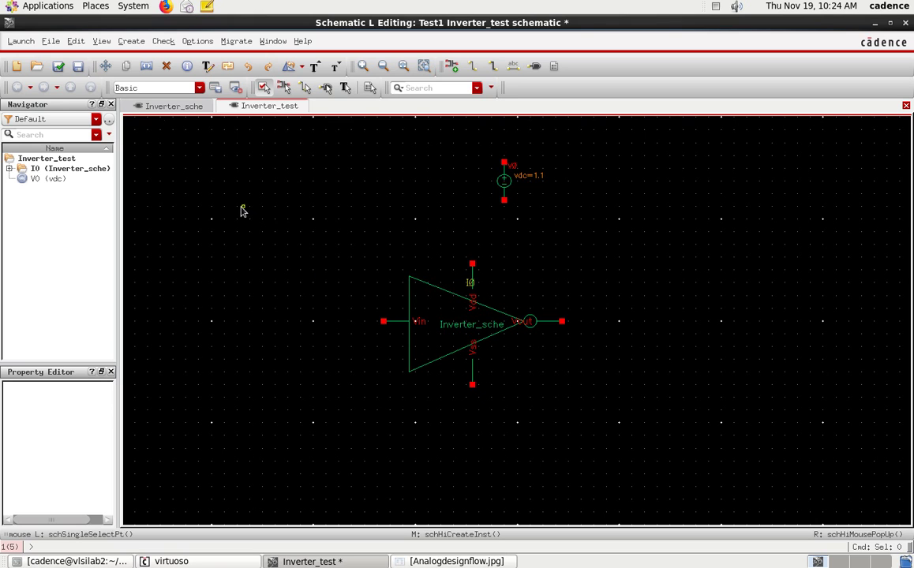
Choose the symbol view of the vpulse cell from analogLib as the next instance to add
left_click(130, 41)
left_click(152, 61)
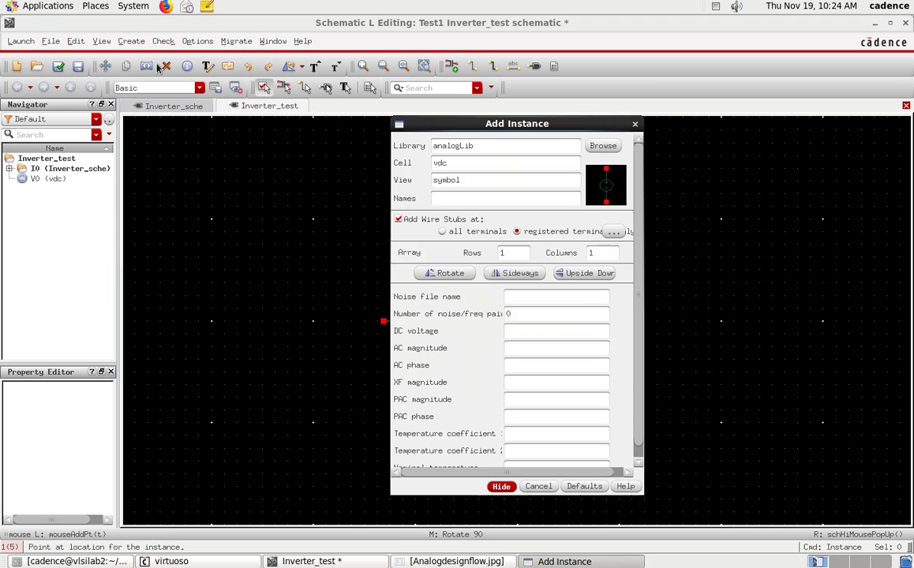
left_click(608, 147)
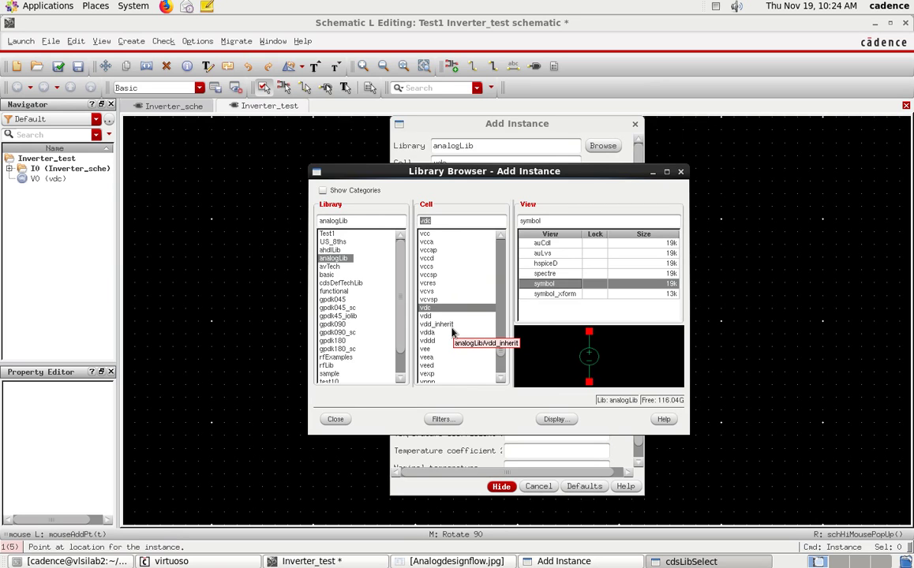
type("vpul")
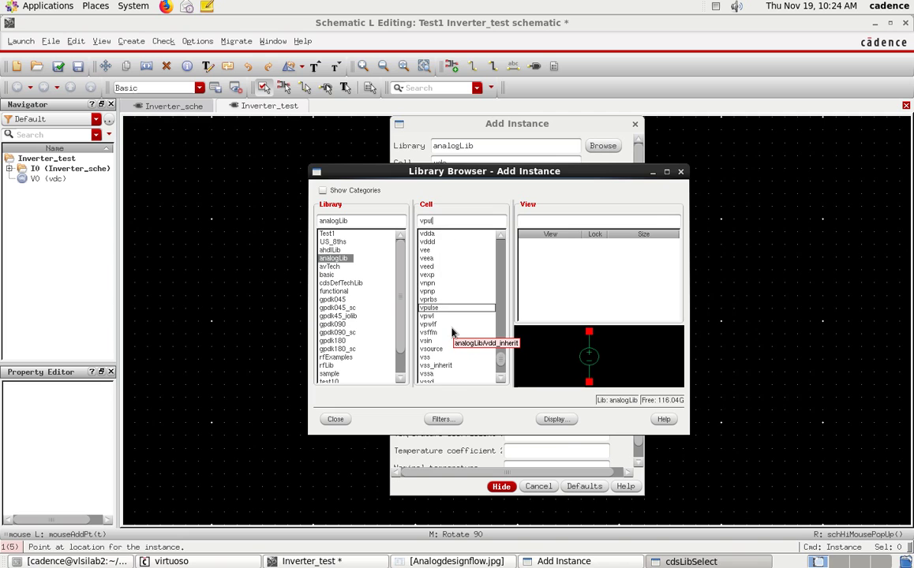
type("se")
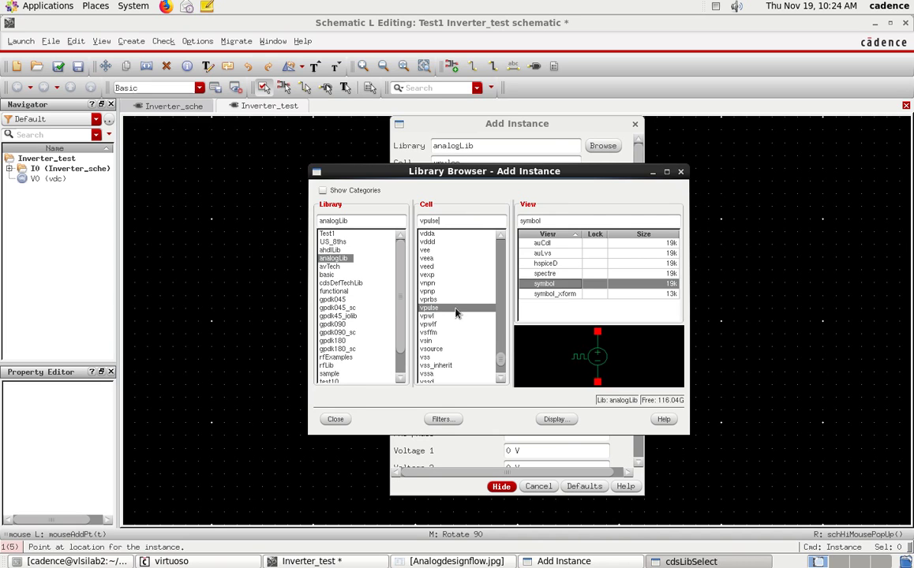
left_click(334, 419)
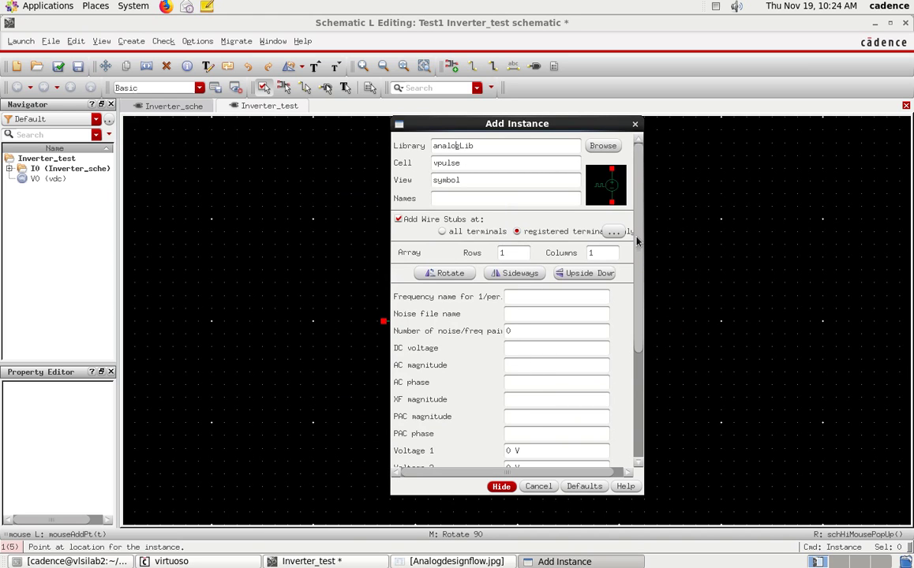
Set the vpulse source's DC voltage to 1.1 V, AC magnitude to 1 V, Voltage 2 to 1.1 V and period to 100u s
scroll(638, 251, "down", 1)
left_click_drag(638, 251, 641, 302)
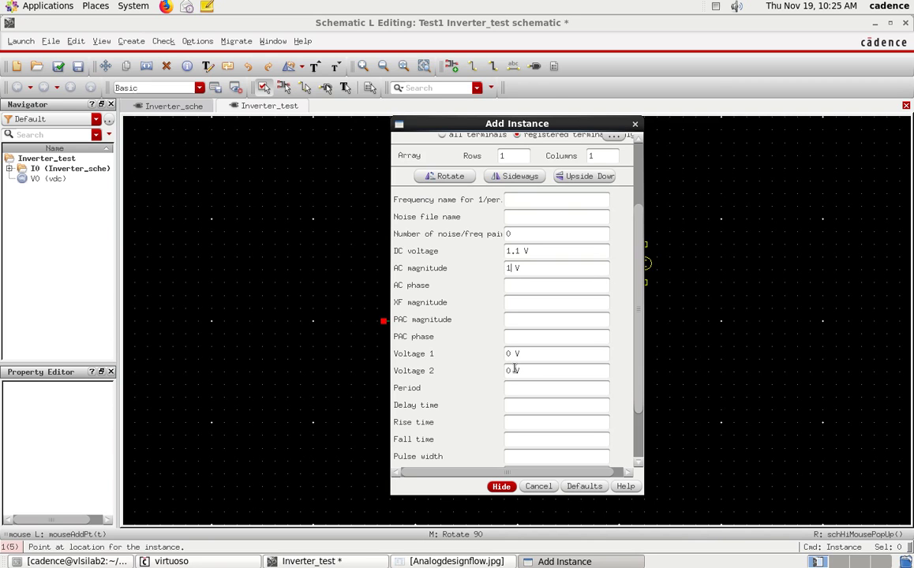
left_click(509, 372)
type("1.1")
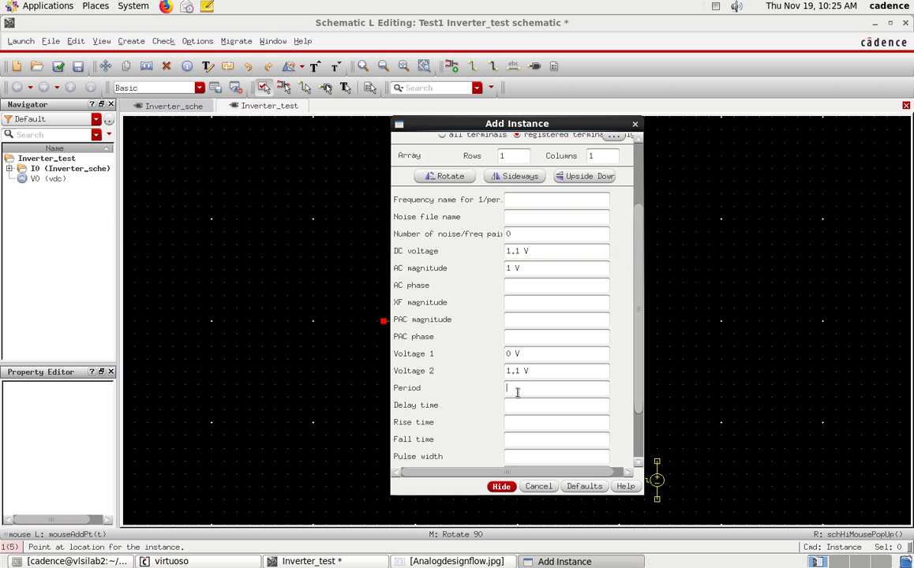
type("100u s")
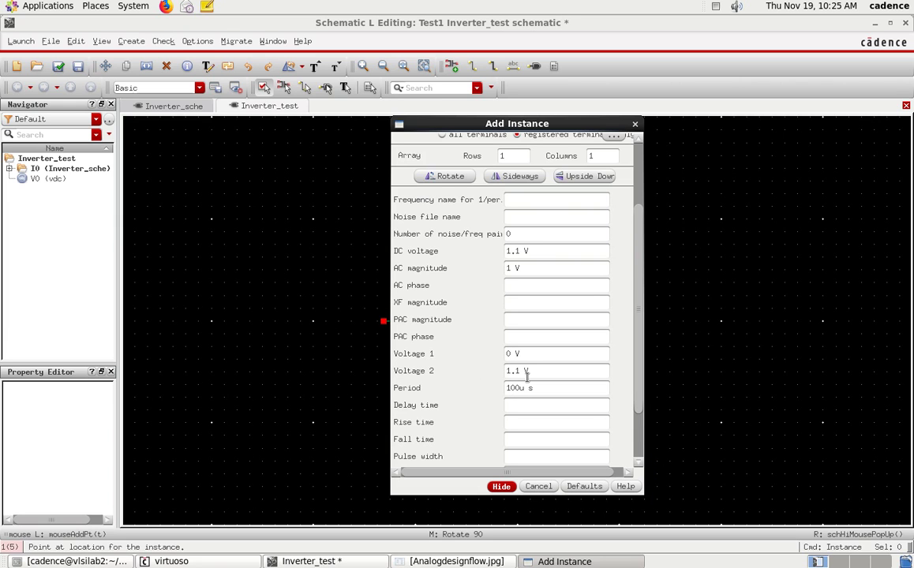
Set the pulse width of the vpulse source to 50u s and review its parameters
scroll(528, 377, "down", 1)
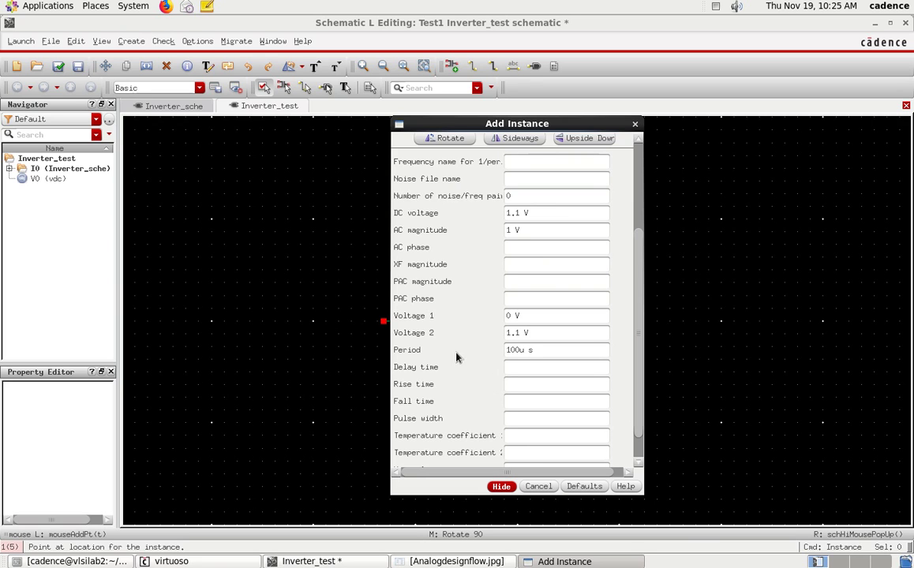
left_click(523, 419)
type("50u")
key("Return")
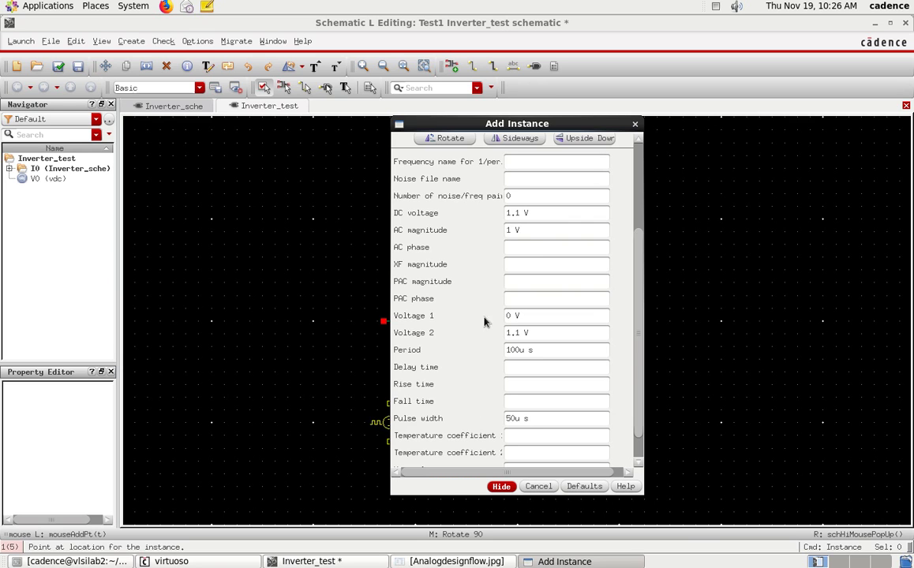
scroll(486, 298, "up", 1)
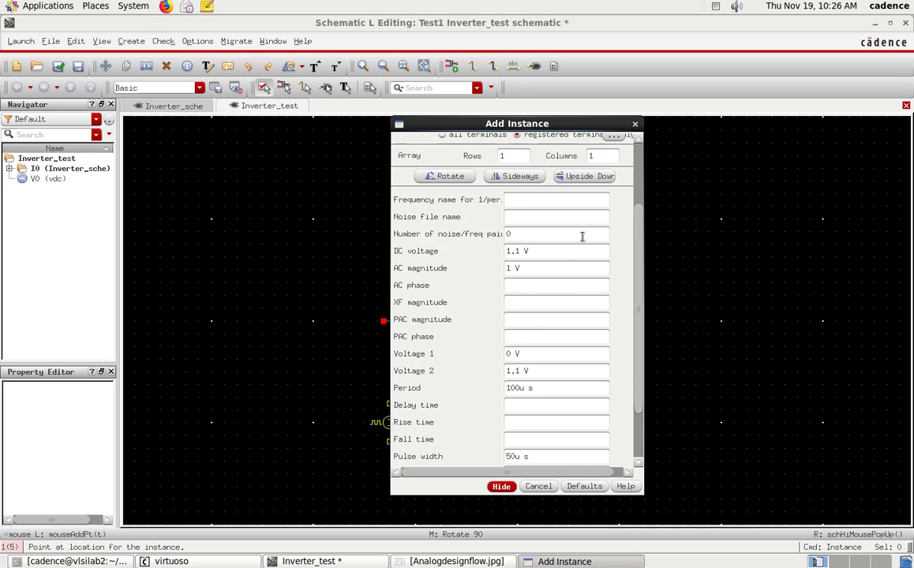
scroll(573, 273, "down", 1)
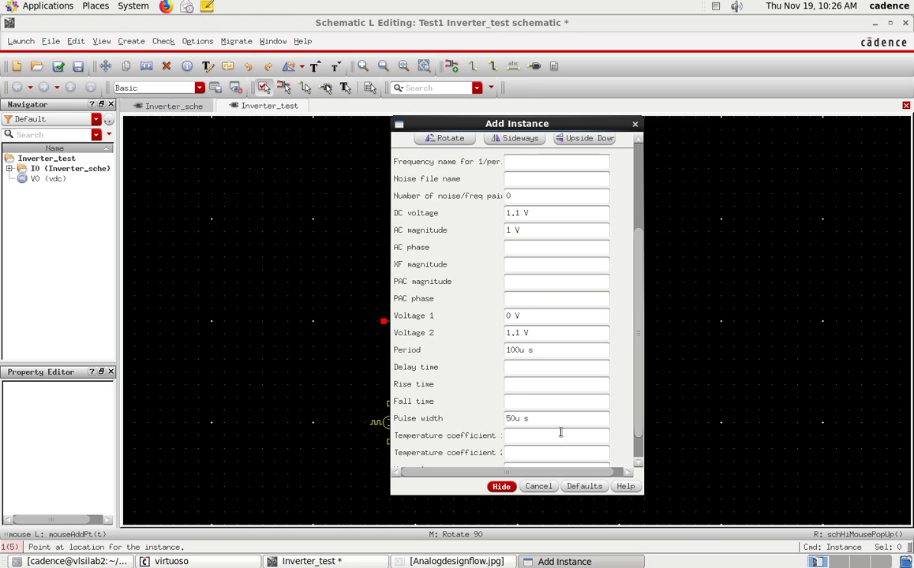
Hide the instance form and place one vpulse source beside the inverter, level with its Vin terminal
left_click(500, 486)
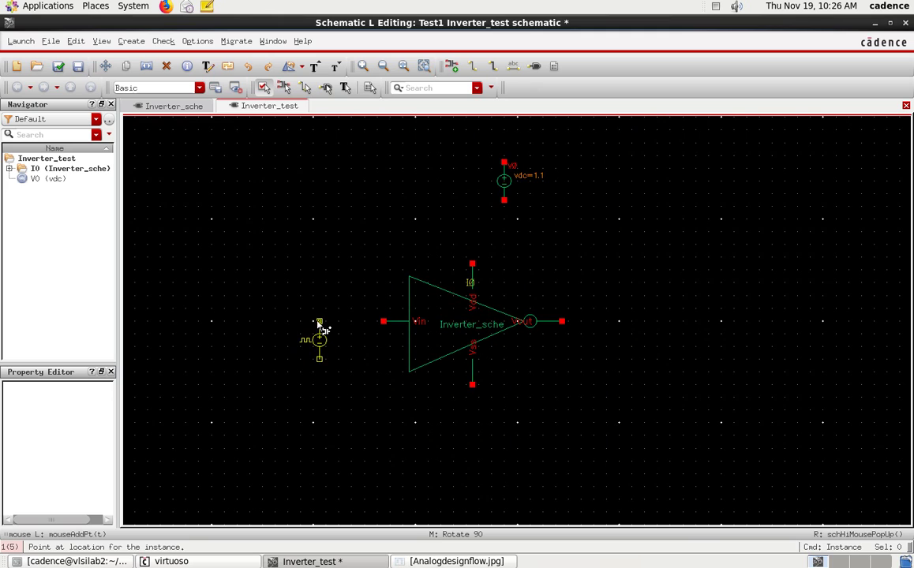
left_click(313, 322)
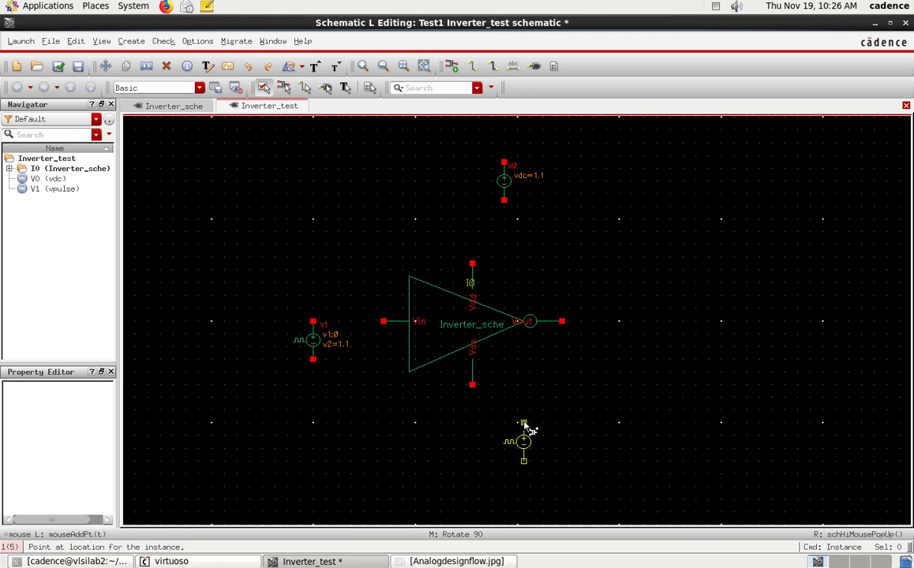
key("Escape")
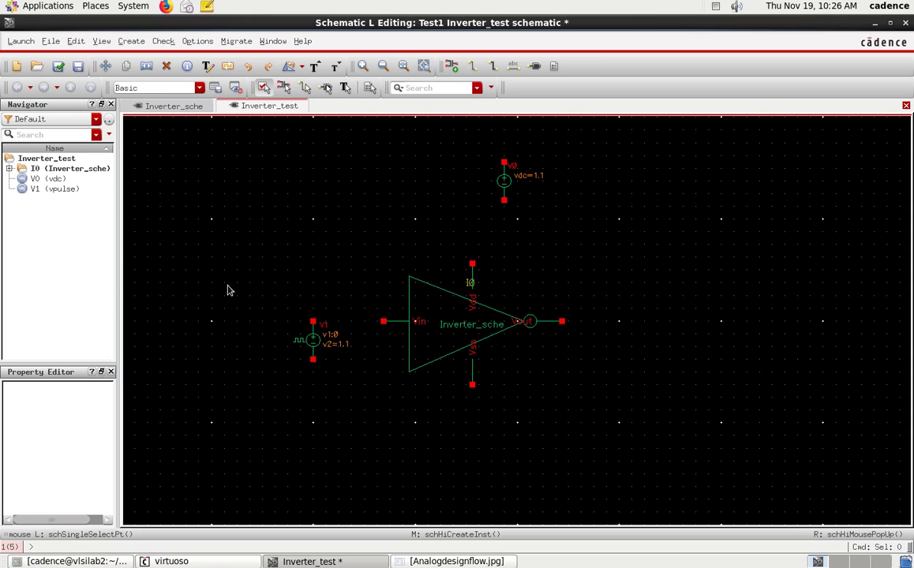
Choose the gnd cell from analogLib as the instance to add and hide the instance form
left_click(130, 45)
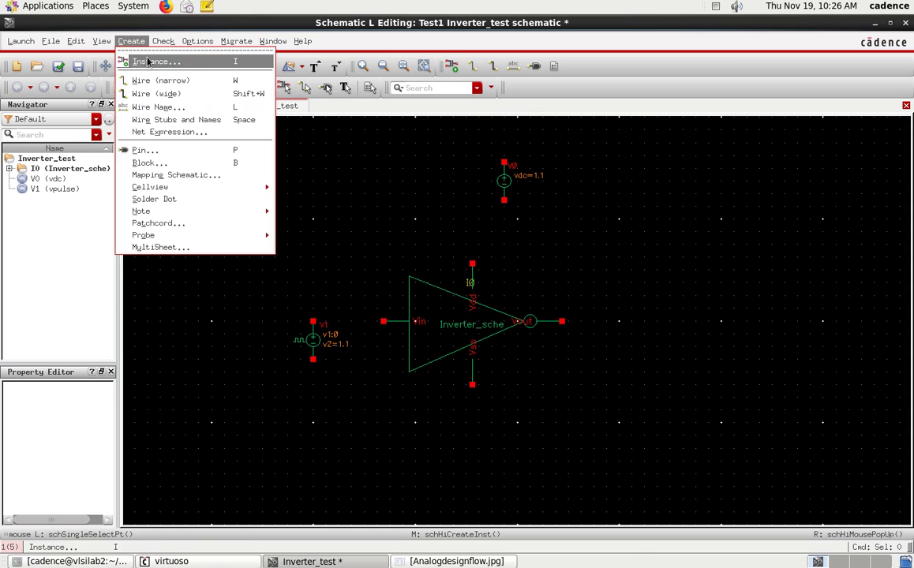
left_click(150, 61)
scroll(557, 160, "up", 3)
scroll(616, 183, "up", 1)
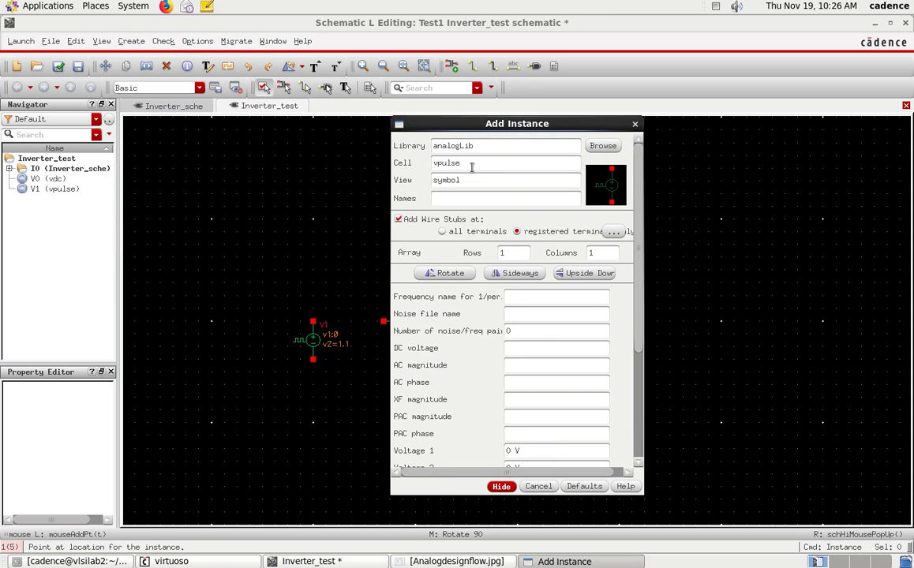
double_click(434, 164)
type("gnd")
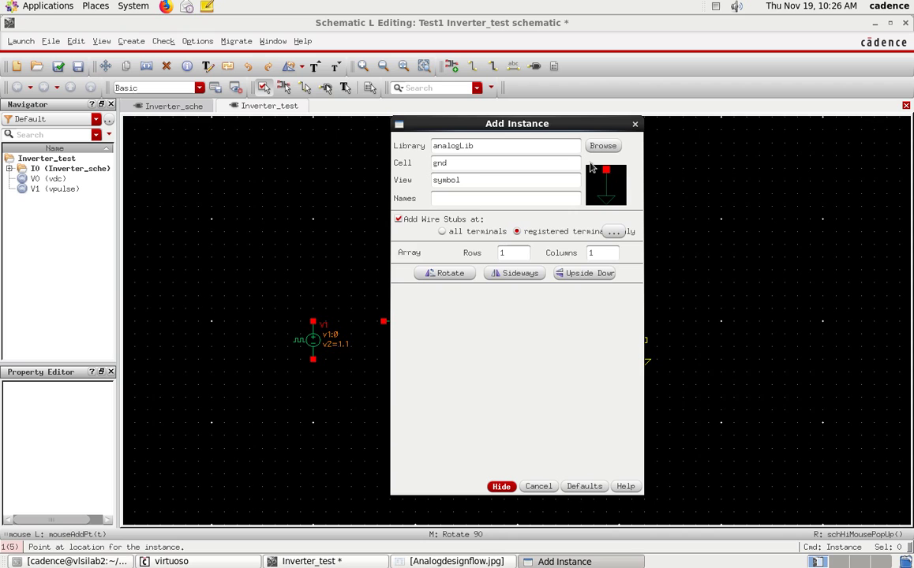
left_click(501, 486)
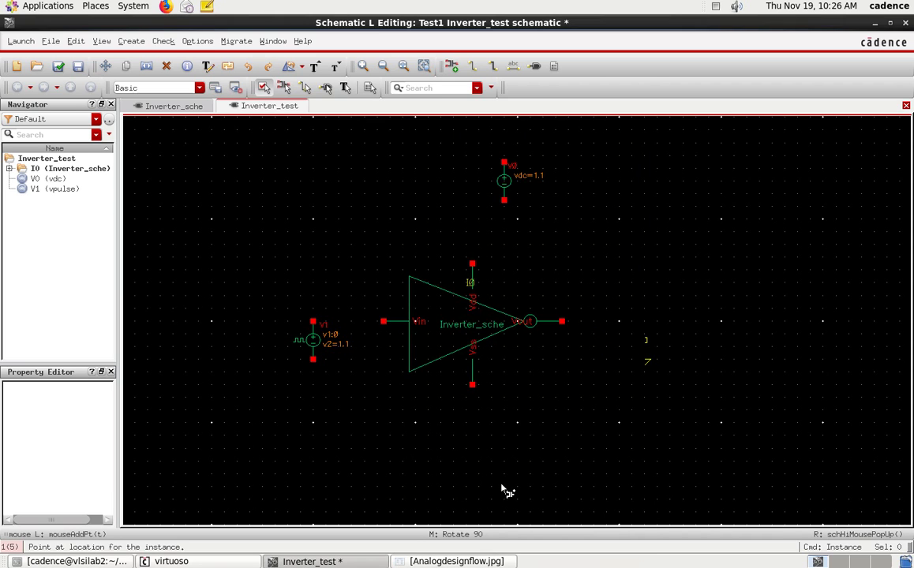
Place gnd symbols on the negative terminals of the vdc and vpulse sources and one just below the inverter's Vss terminal
left_click(505, 202)
left_click(472, 417)
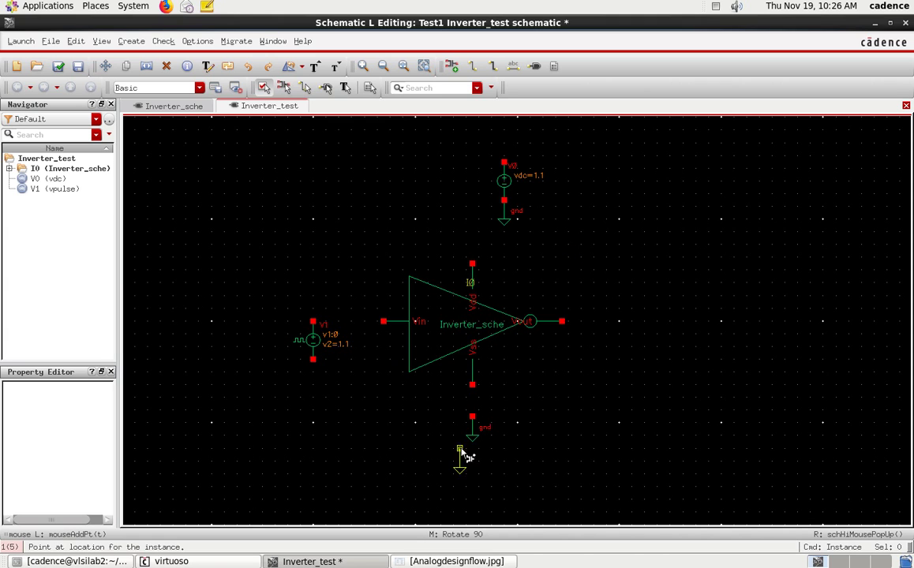
left_click(314, 361)
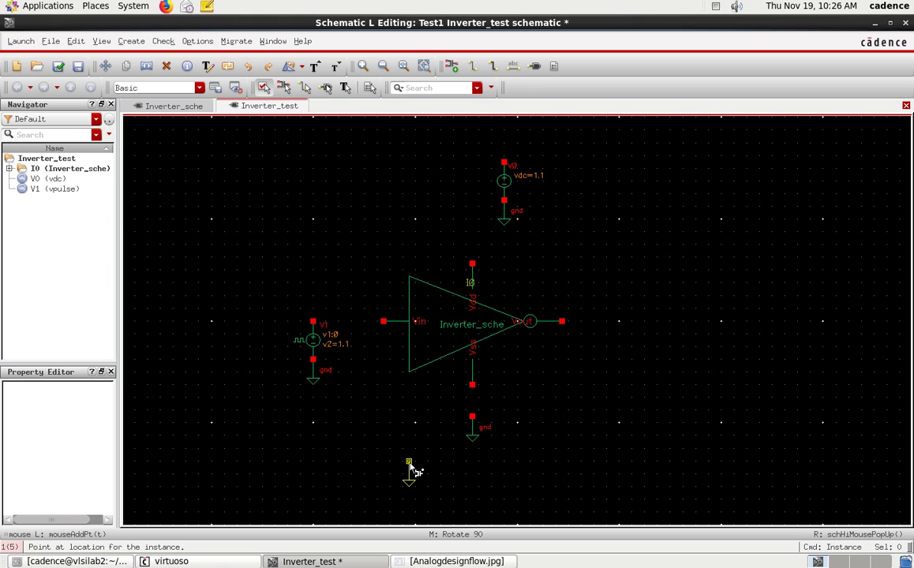
key("Escape")
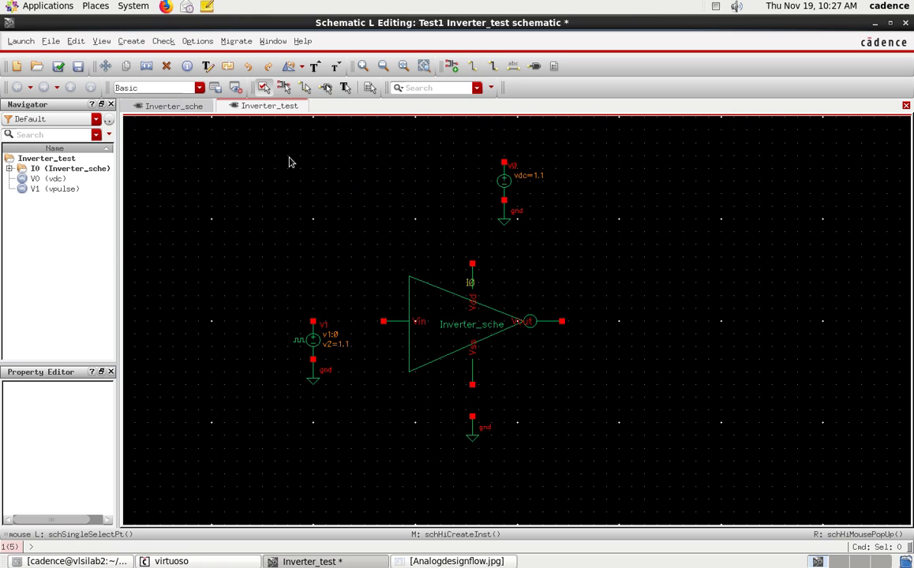
Create an output pin named Vout and place it in line with the inverter's output terminal
left_click(132, 41)
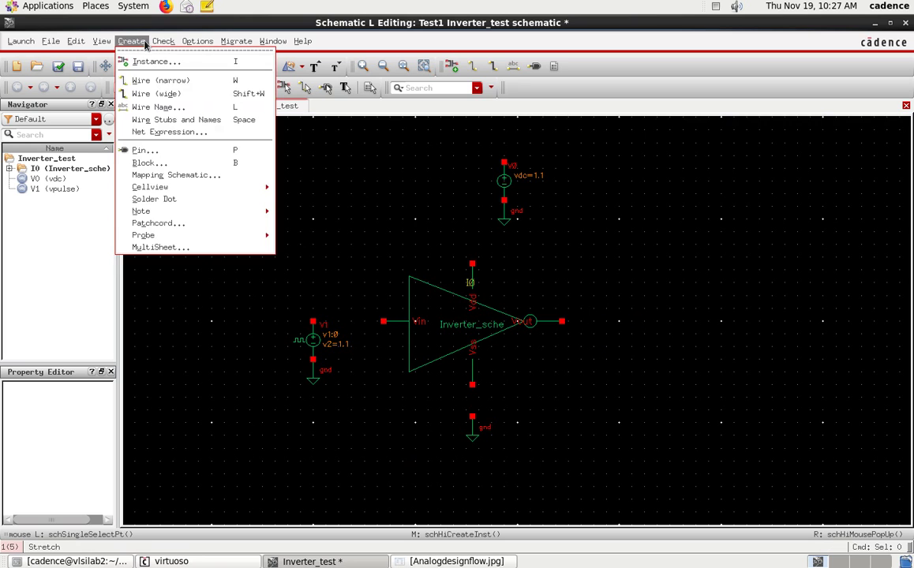
left_click(196, 149)
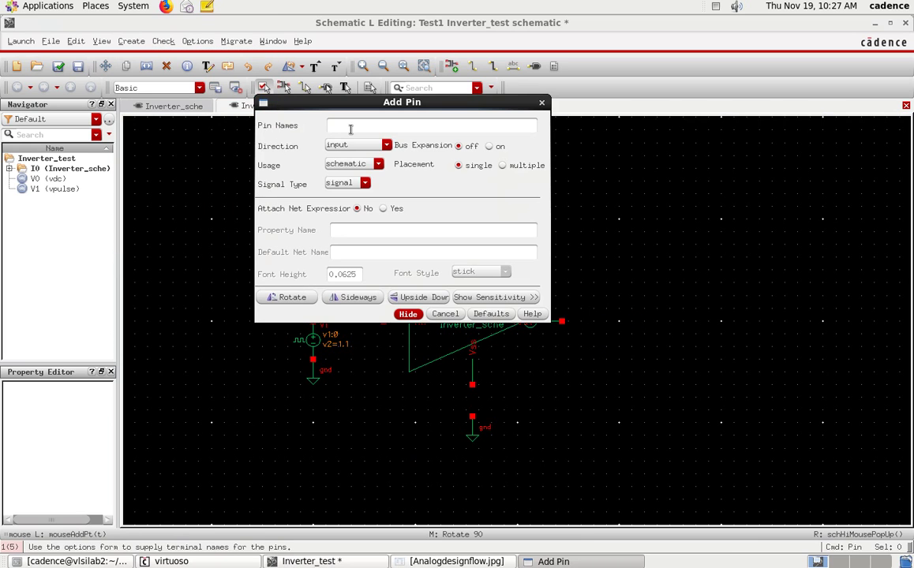
type("Vout")
left_click(386, 145)
left_click(373, 164)
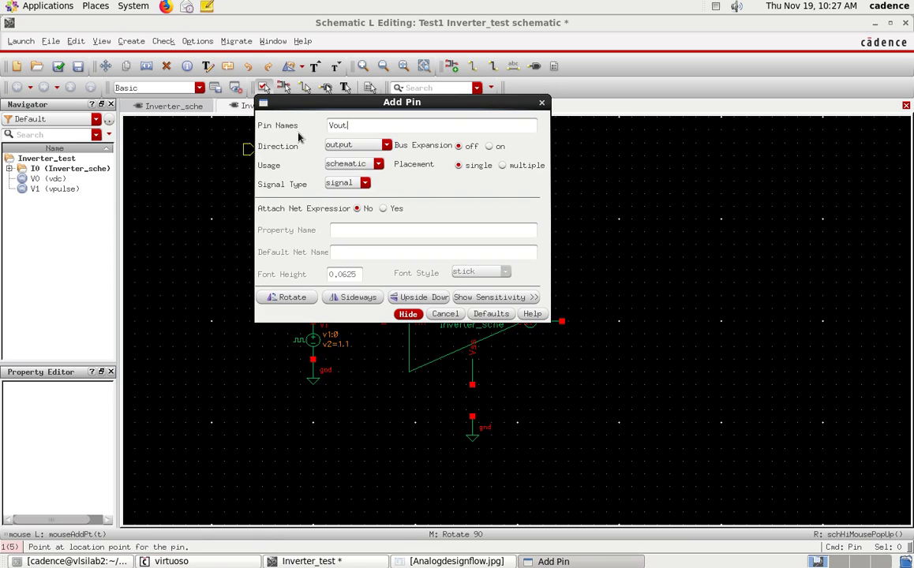
left_click(368, 291)
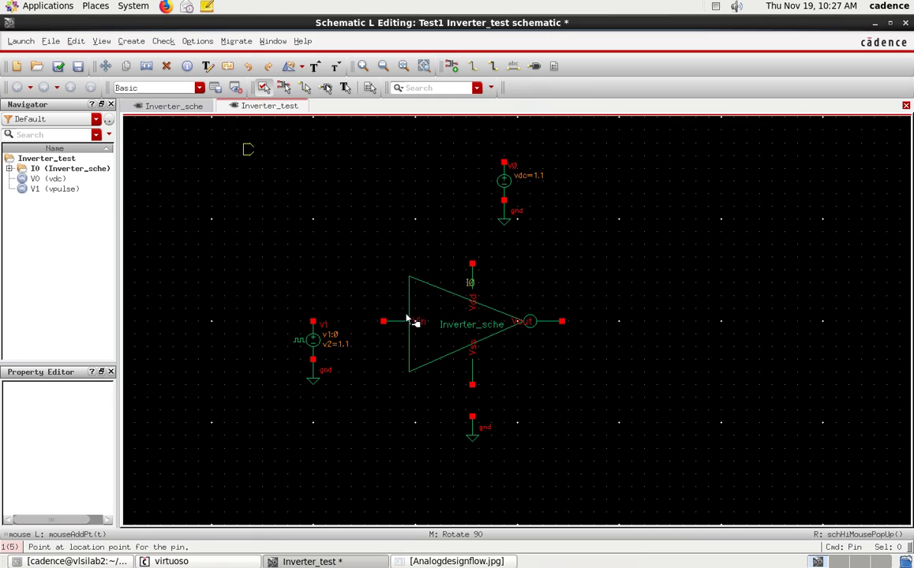
left_click(624, 321)
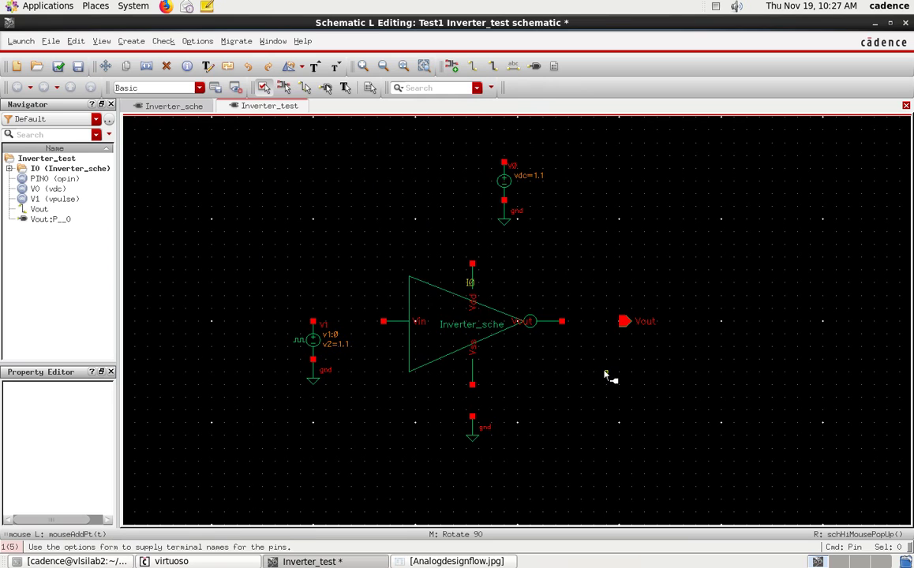
key("Escape")
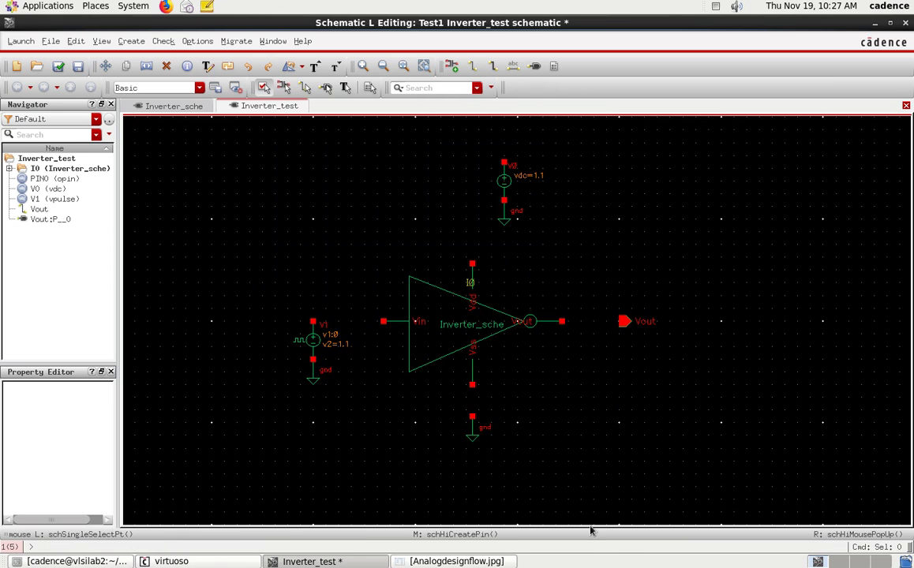
Wire the inverter's Vin terminal to the positive terminal of the vpulse source with a narrow wire
left_click(473, 68)
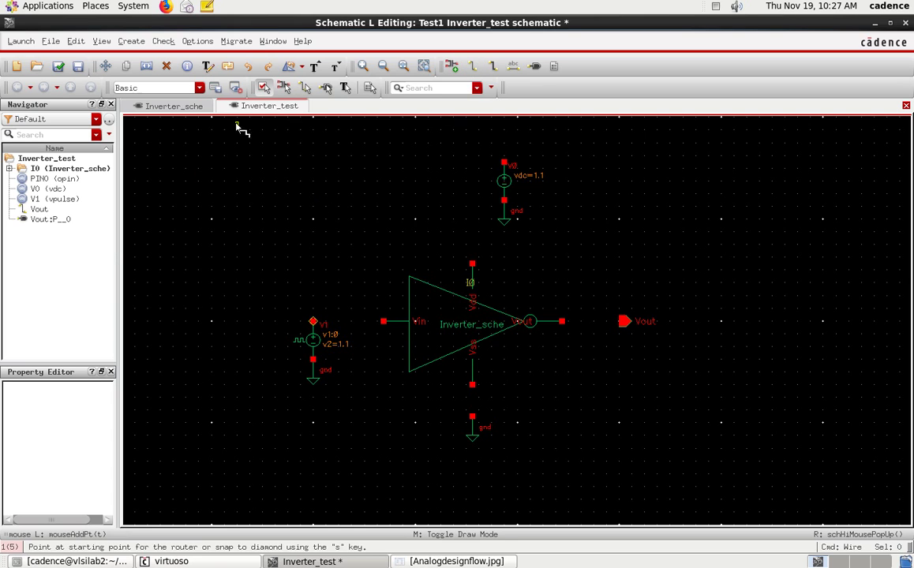
left_click(132, 41)
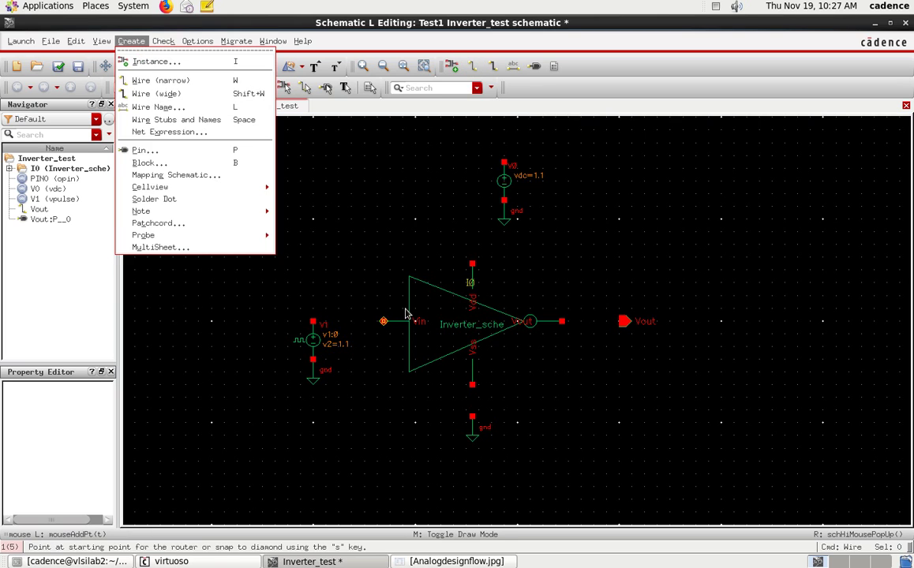
left_click(340, 264)
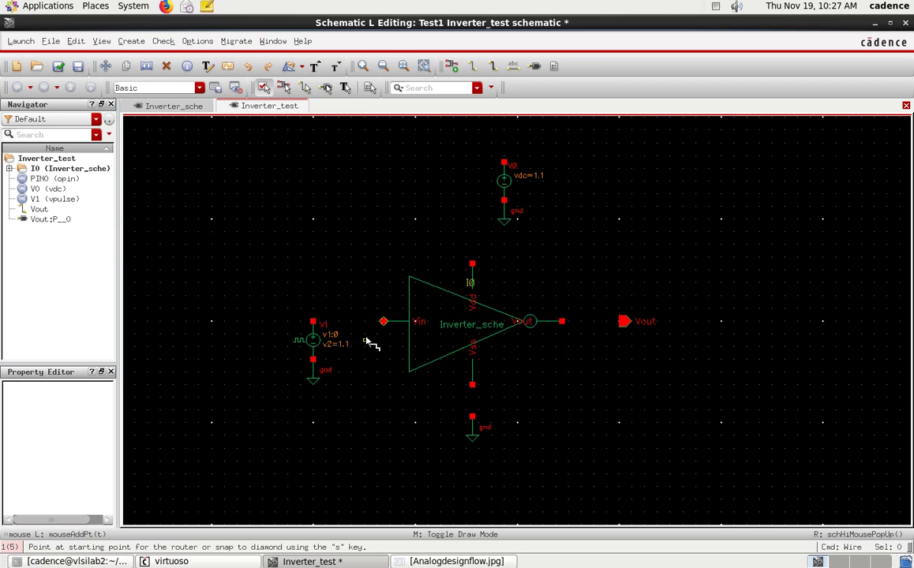
left_click(384, 325)
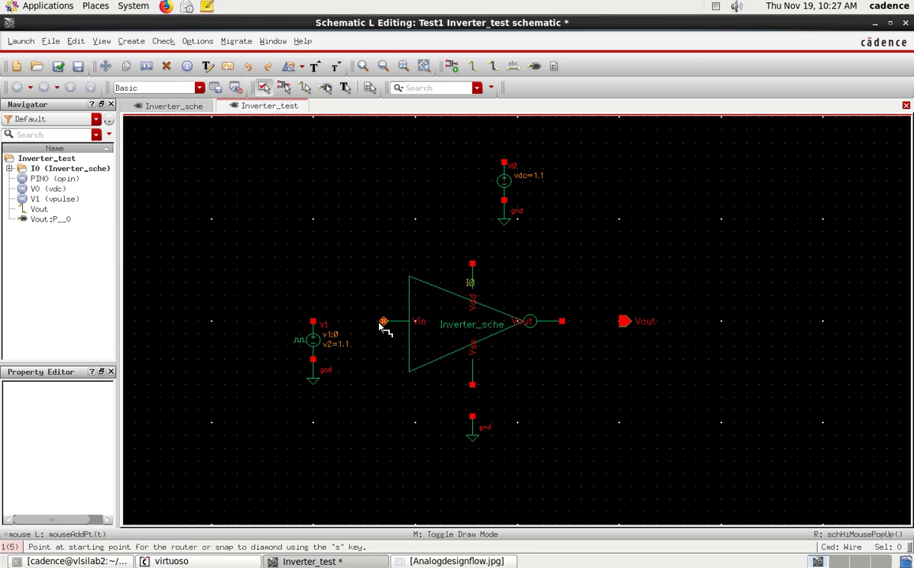
left_click(319, 326)
Wire the vdc source's positive terminal to the inverter's Vdd terminal and the Vss terminal to the gnd symbol below it
left_click(506, 162)
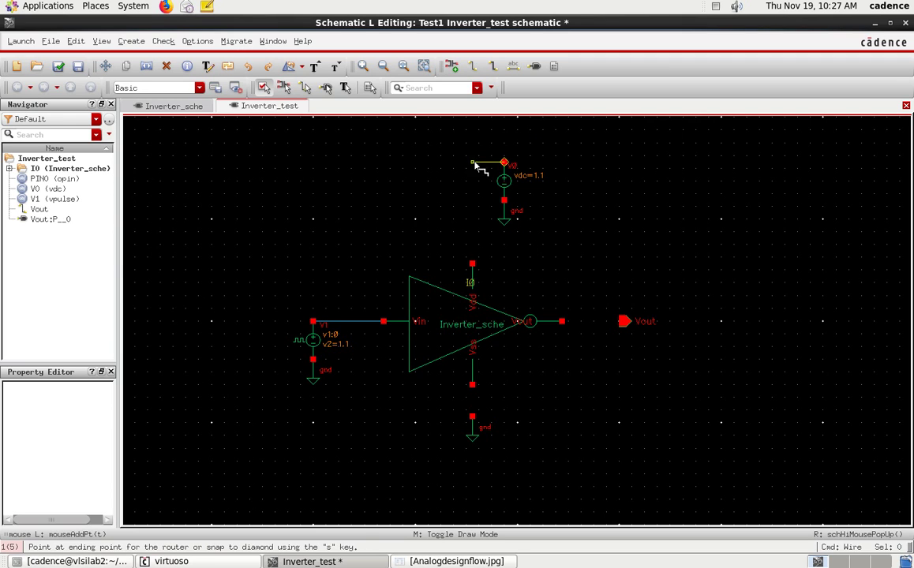
left_click(472, 161)
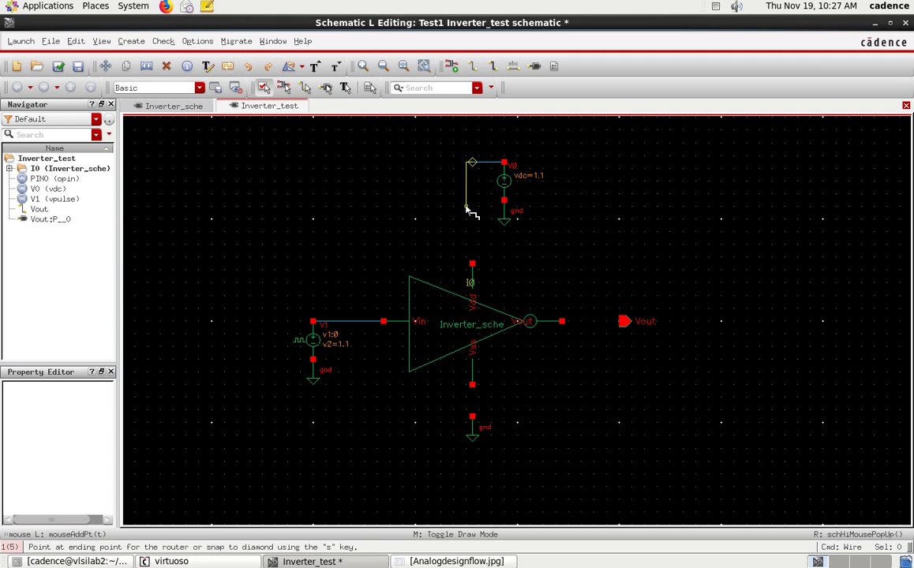
left_click(472, 264)
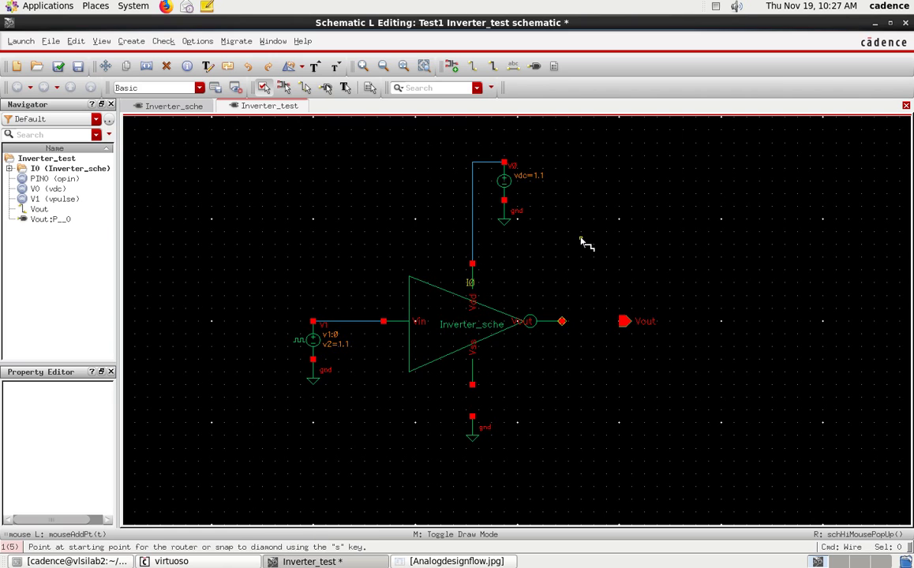
left_click(472, 386)
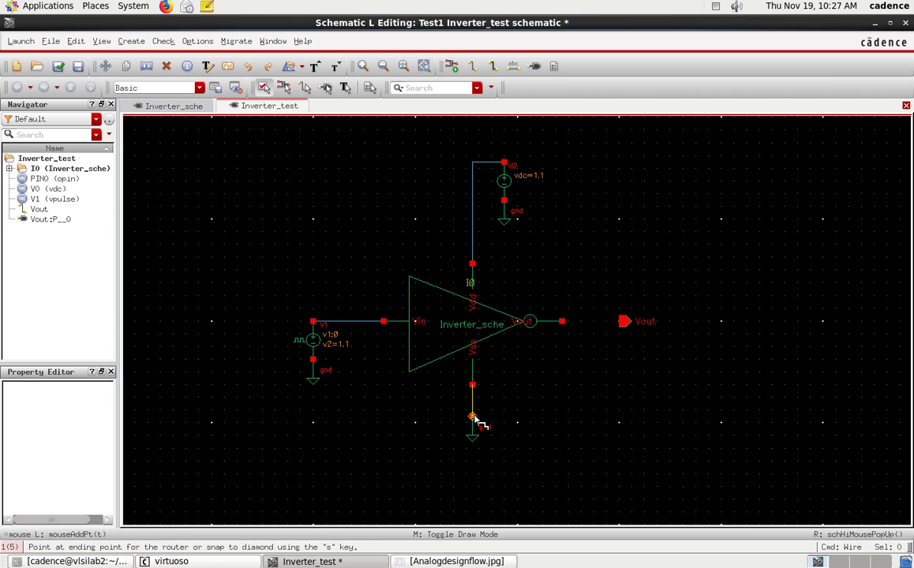
left_click(472, 417)
Wire the inverter's output to the Vout pin, and check and save the schematic
left_click(563, 322)
left_click(625, 322)
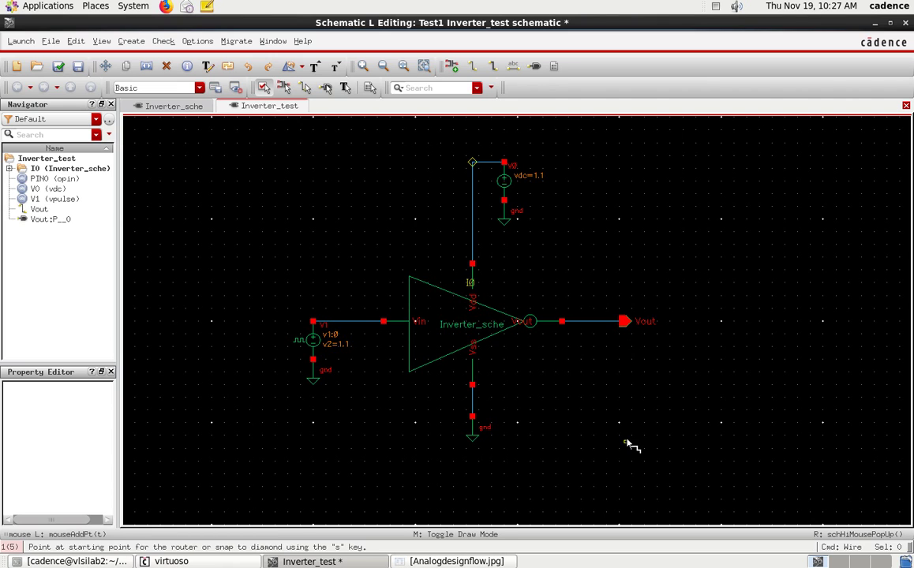
key("Escape")
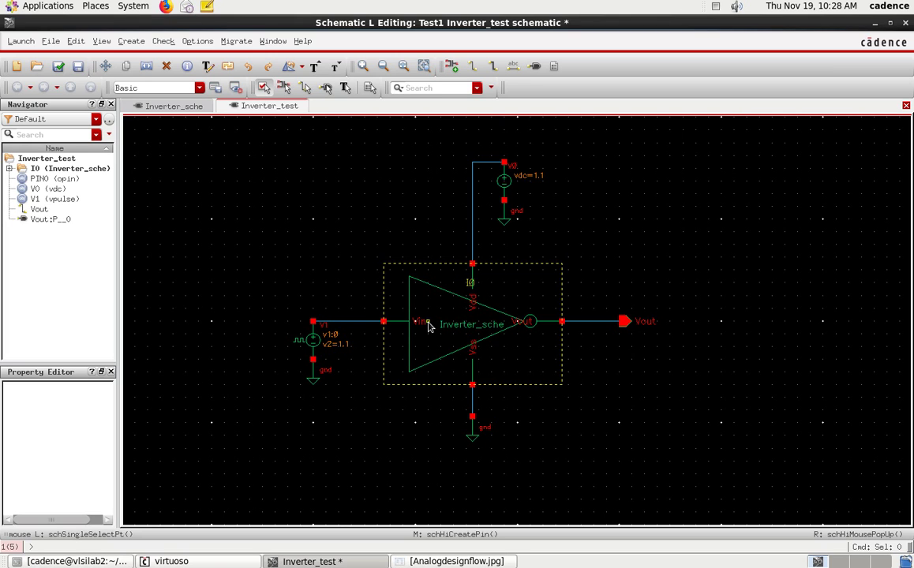
left_click(58, 66)
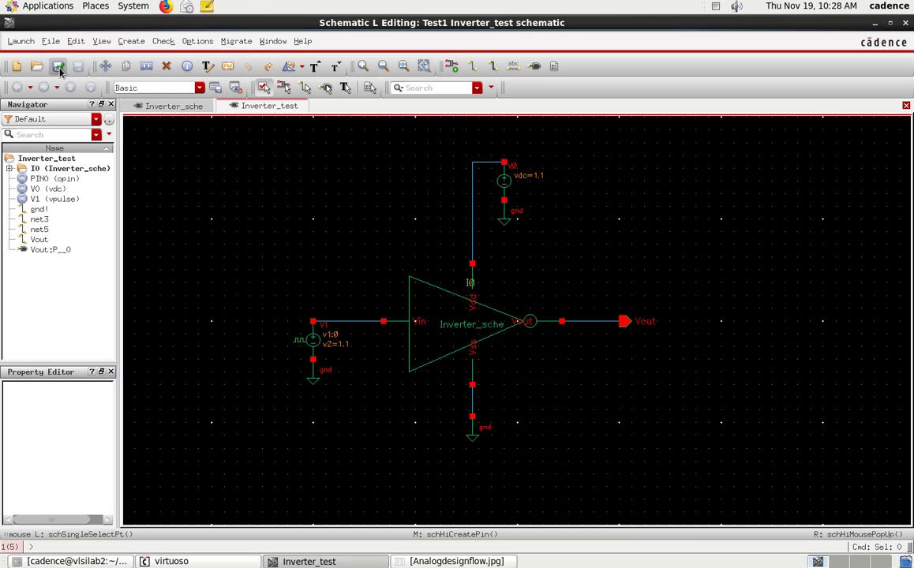